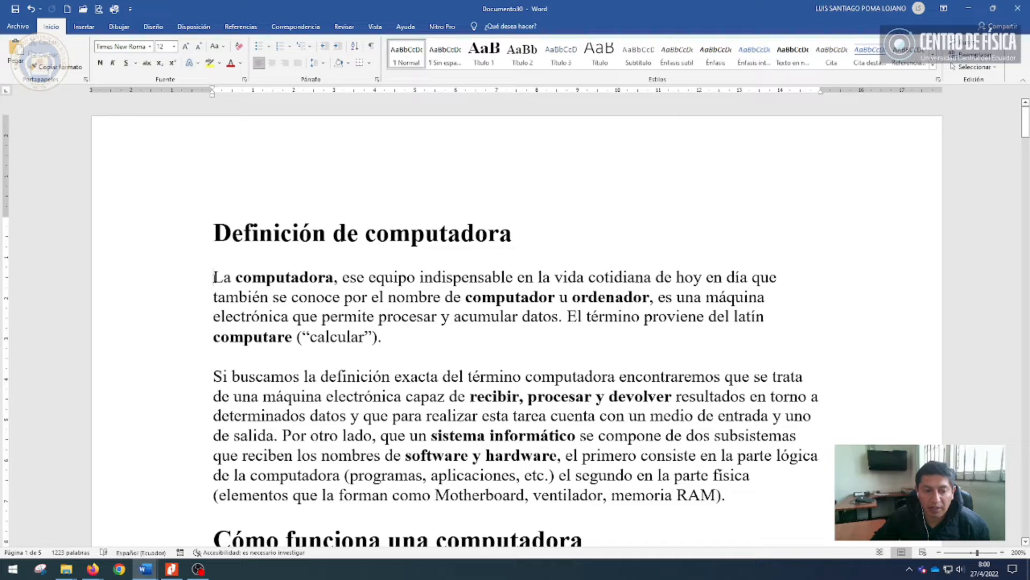
# Try selecting single words and whole lines in the first paragraph under "Definición de computadora"
pyautogui.doubleClick(249, 278)
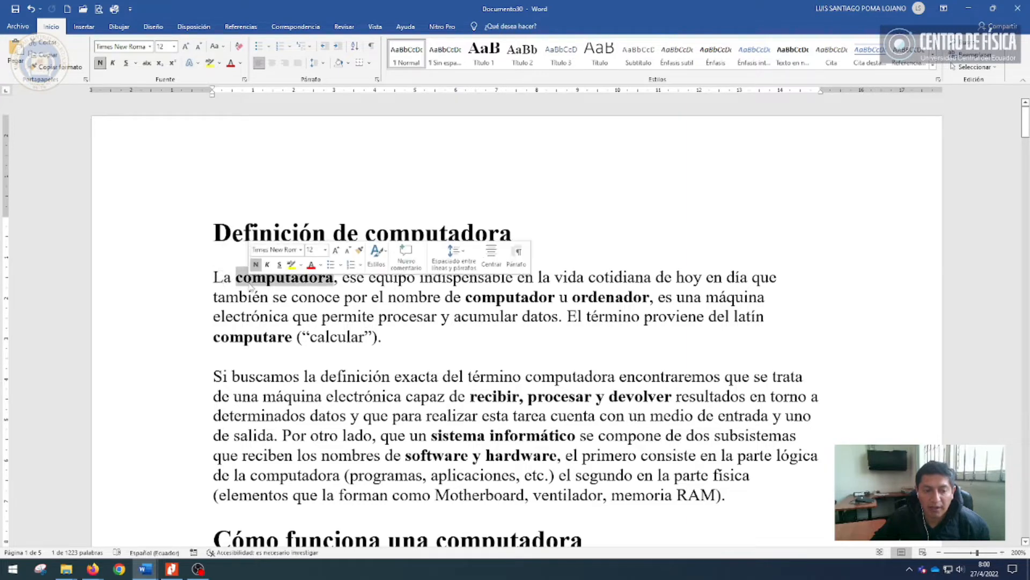
pyautogui.click(191, 292)
pyautogui.moveTo(192, 296); pyautogui.dragTo(191, 342)
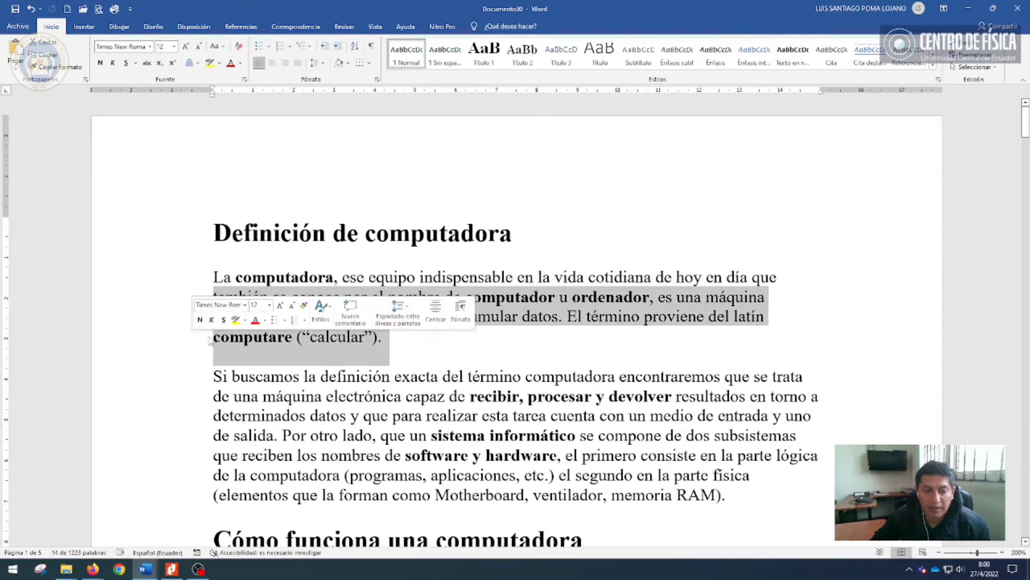
pyautogui.click(335, 280)
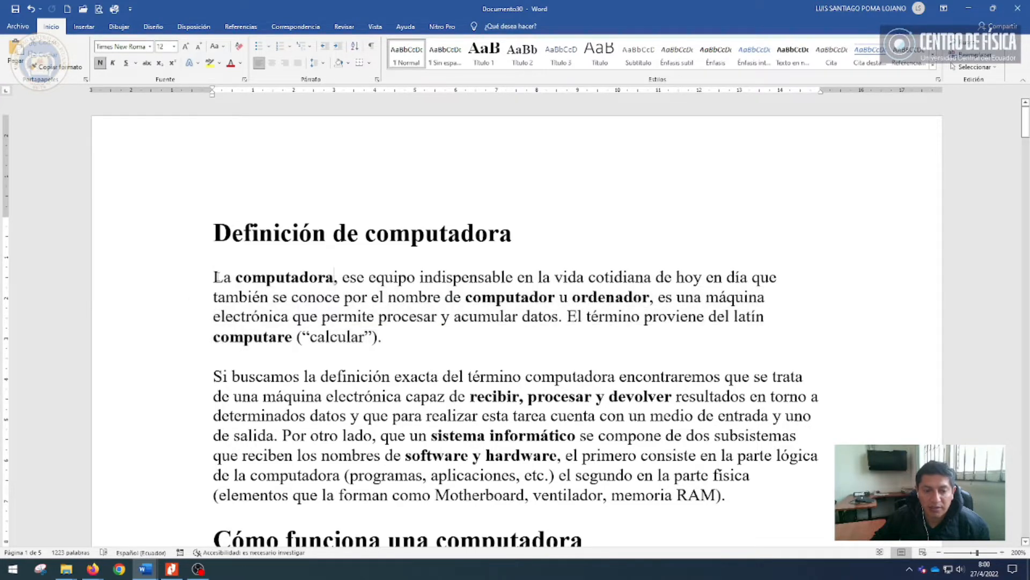
pyautogui.moveTo(213, 277); pyautogui.dragTo(334, 277)
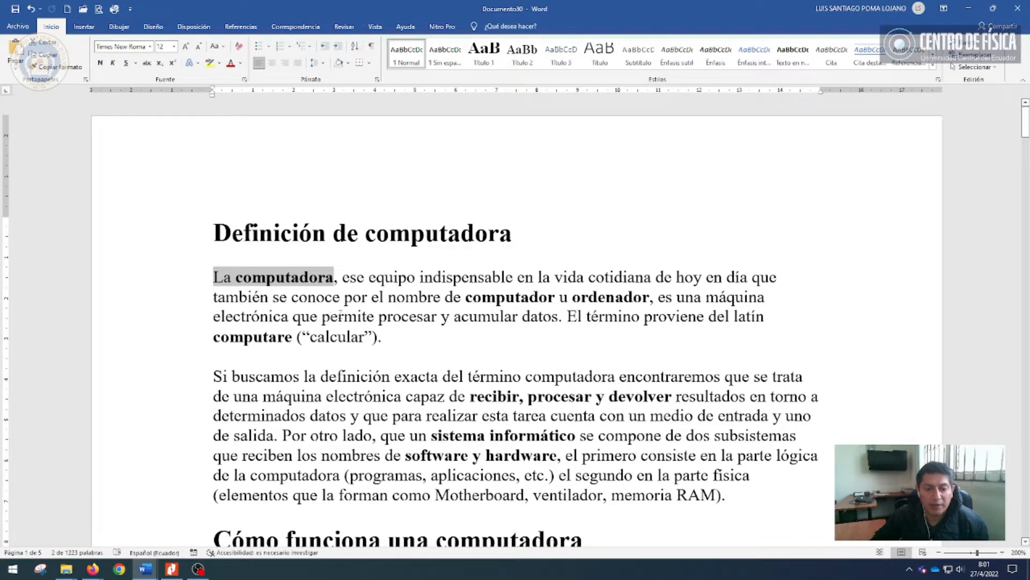
pyautogui.click(315, 284)
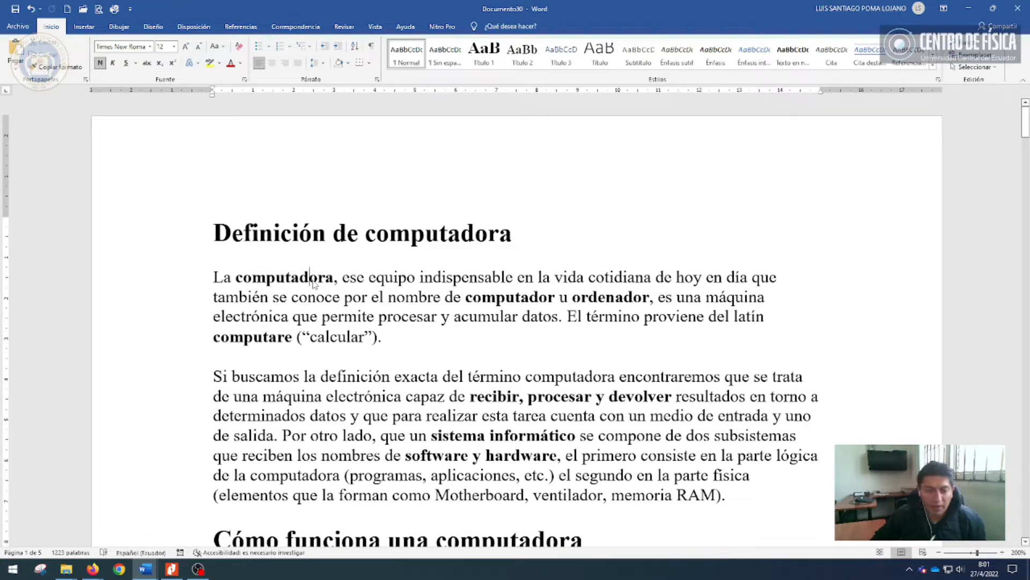
pyautogui.moveTo(369, 277); pyautogui.dragTo(415, 277)
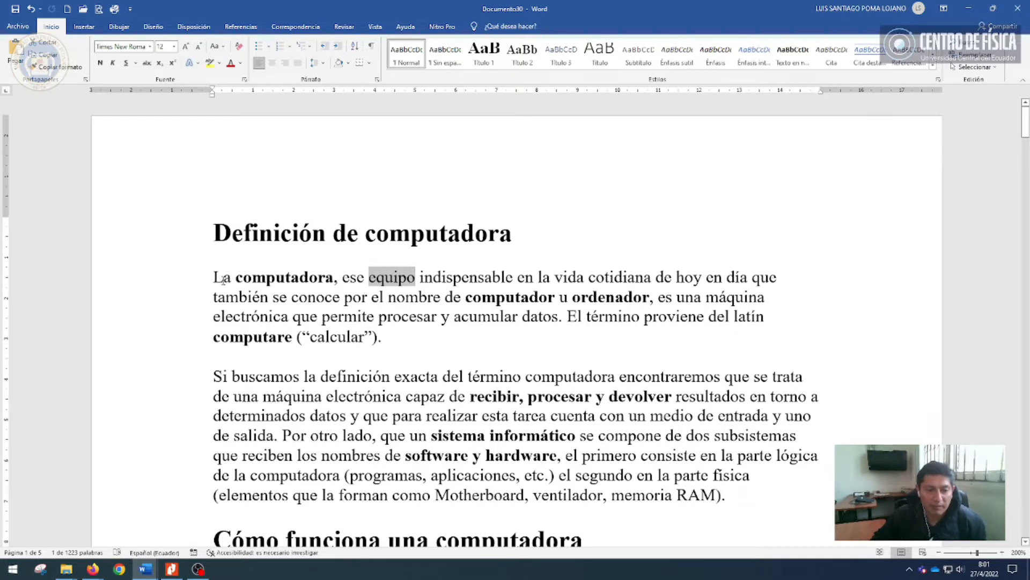
# Select "La computadora" at the start of the first paragraph and preview the available fonts on it
pyautogui.moveTo(222, 280); pyautogui.dragTo(302, 280)
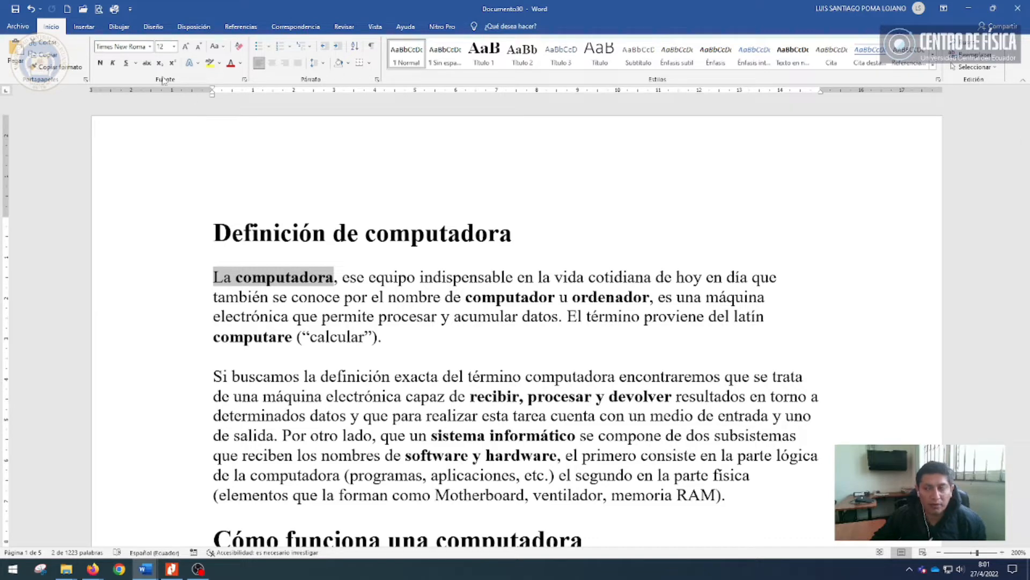
pyautogui.click(150, 47)
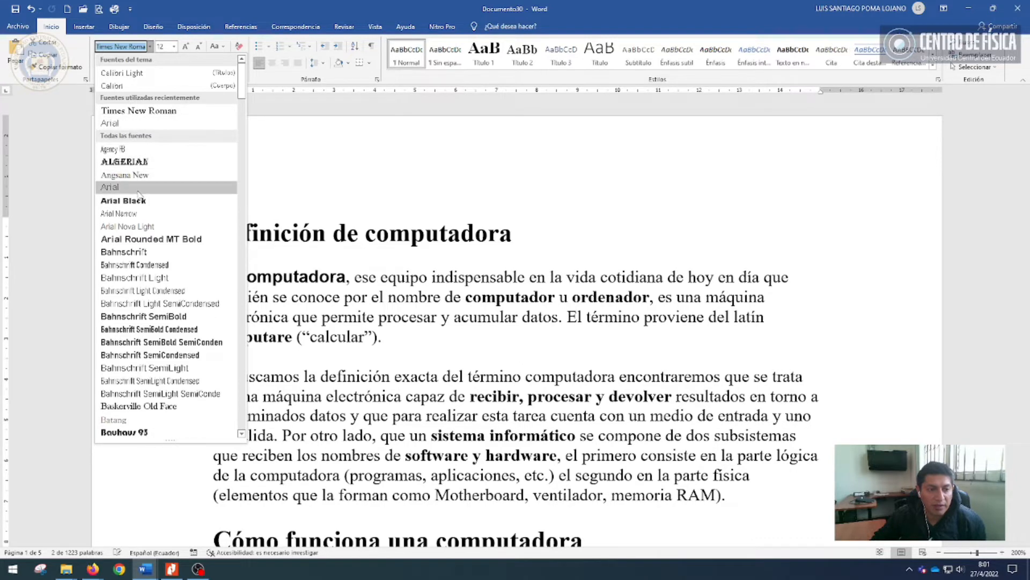
pyautogui.scroll(-1, 143, 203)
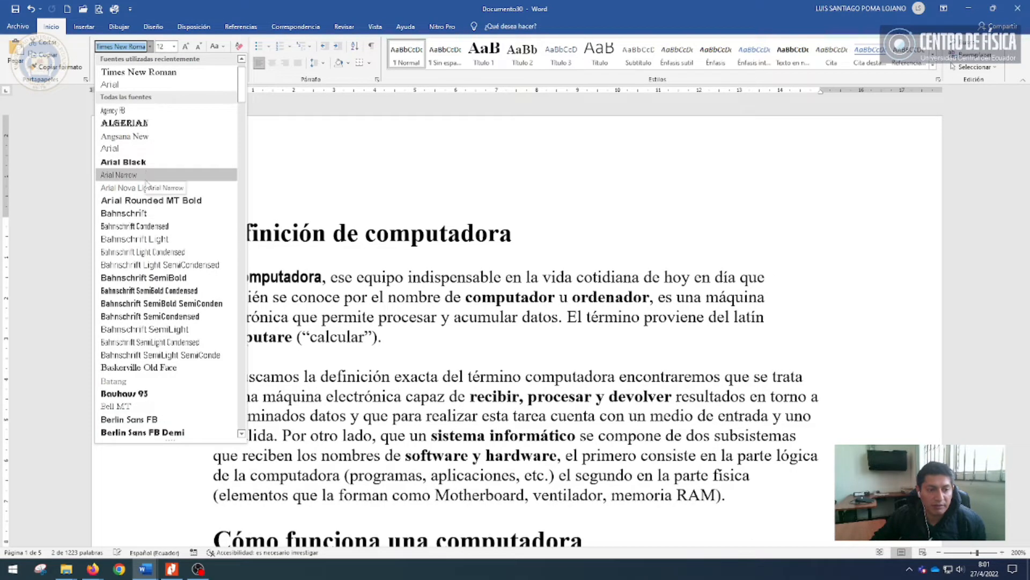
pyautogui.scroll(-1, 149, 226)
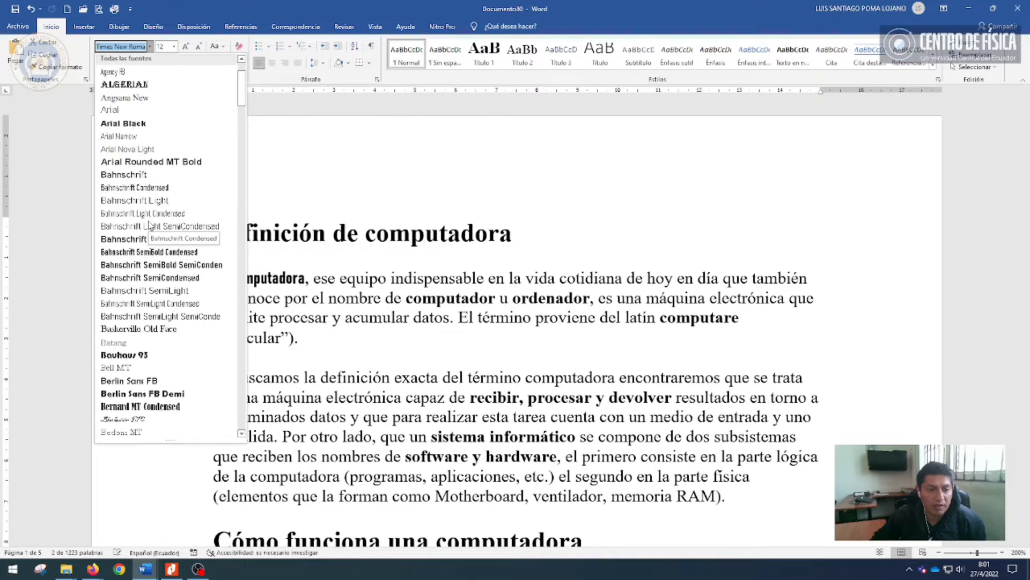
pyautogui.scroll(-2, 150, 225)
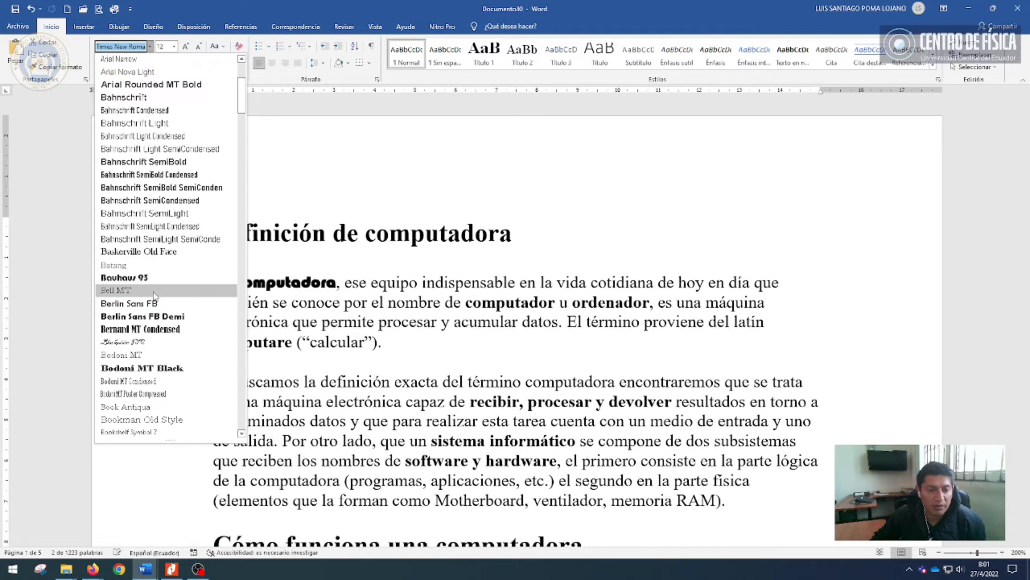
pyautogui.scroll(-1, 154, 295)
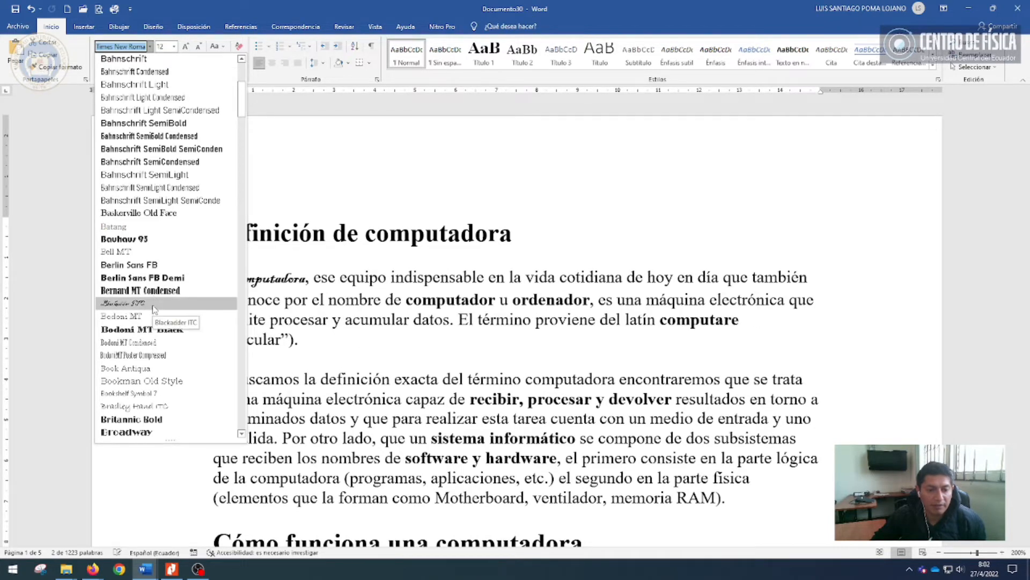
pyautogui.scroll(-4, 148, 343)
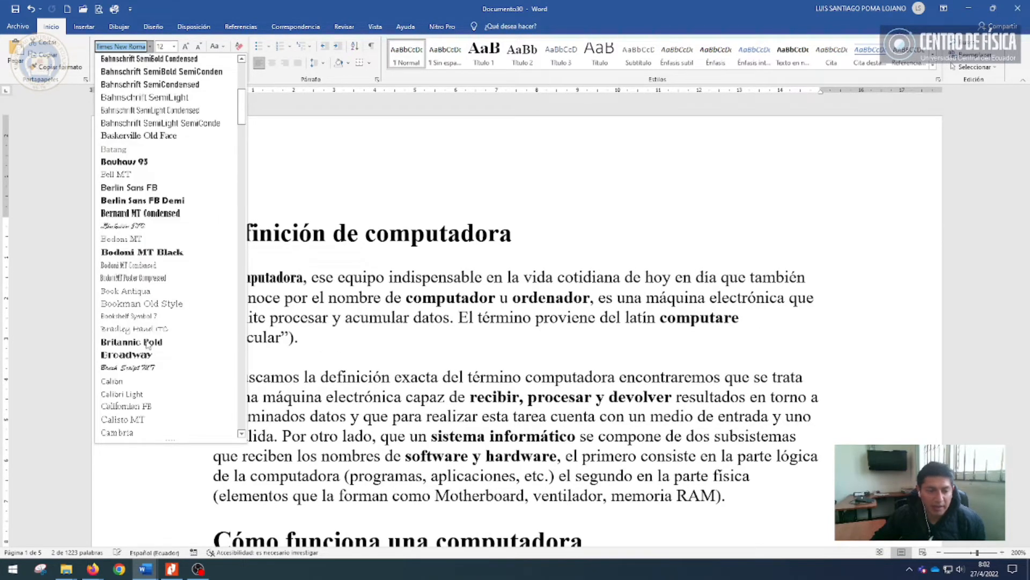
pyautogui.scroll(-9, 148, 343)
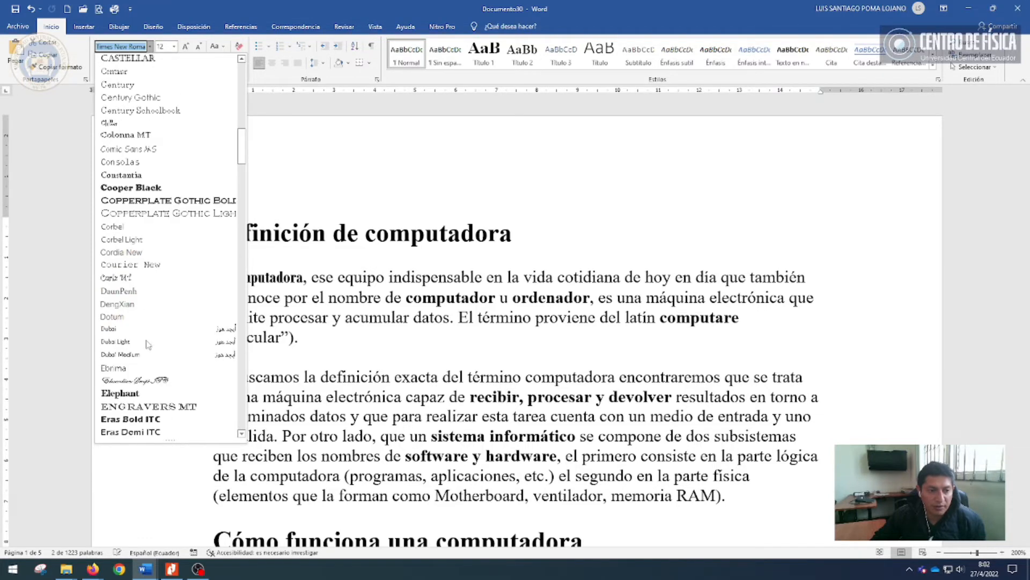
pyautogui.scroll(3, 148, 343)
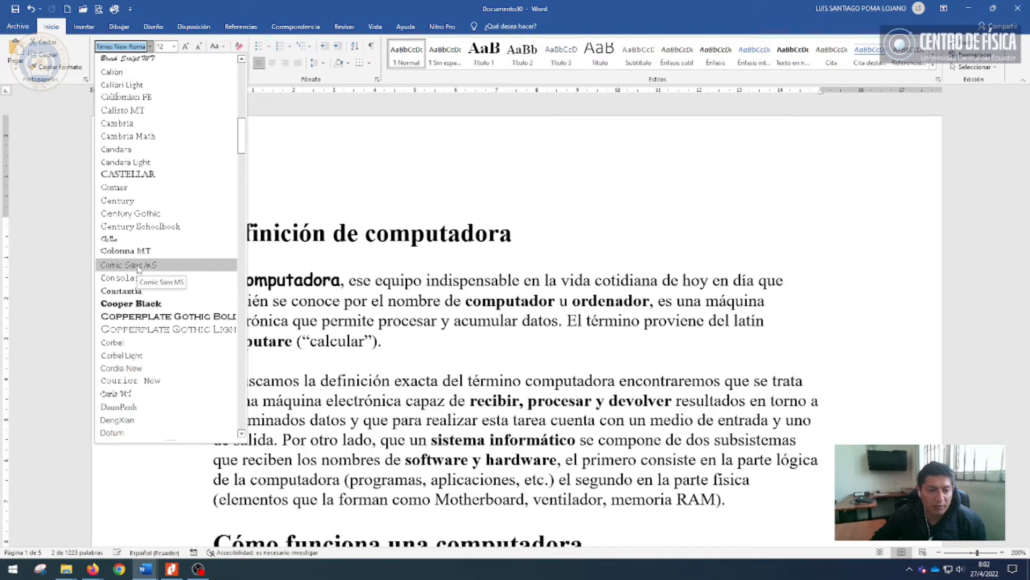
pyautogui.moveTo(243, 147); pyautogui.dragTo(242, 91)
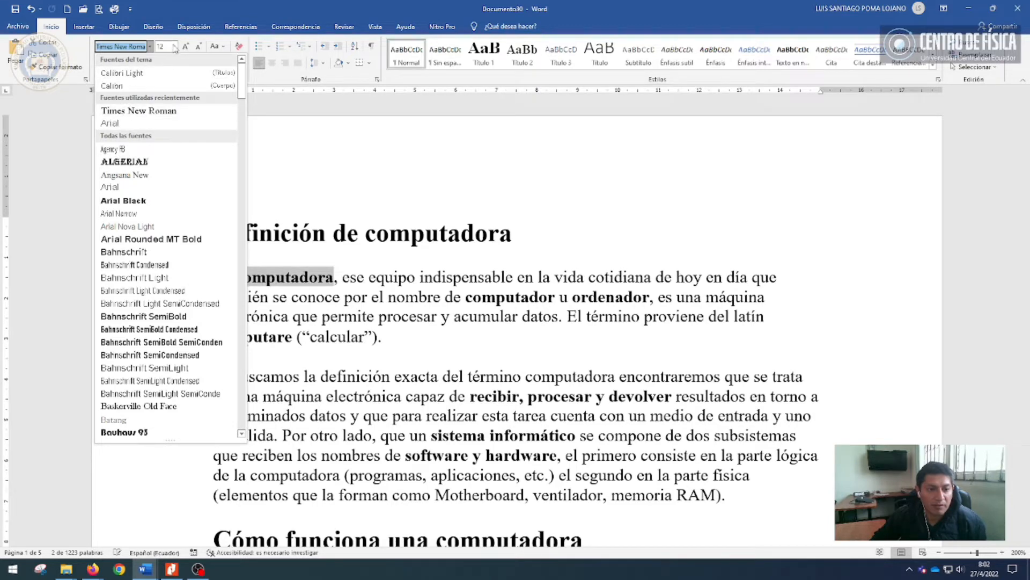
# Set the font size of "La computadora" to 14 and increase it stepwise to 20
pyautogui.click(174, 47)
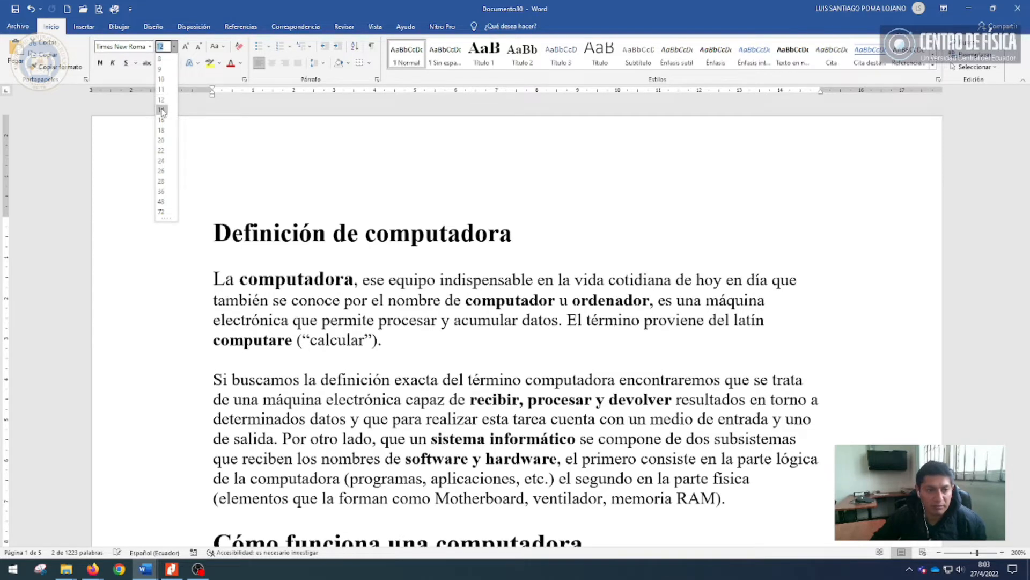
pyautogui.click(162, 111)
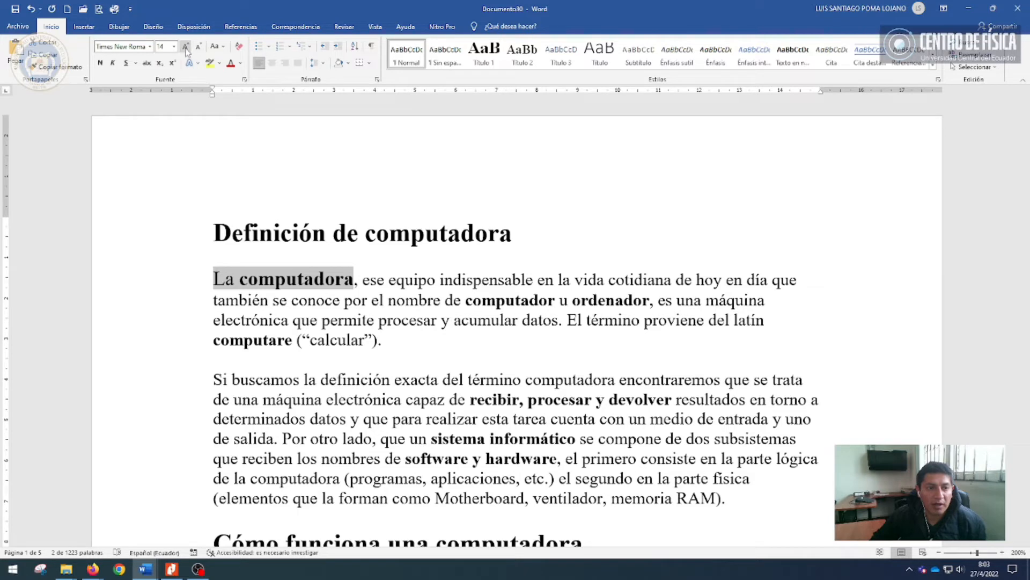
pyautogui.click(185, 47)
pyautogui.click(186, 47)
pyautogui.click(185, 48)
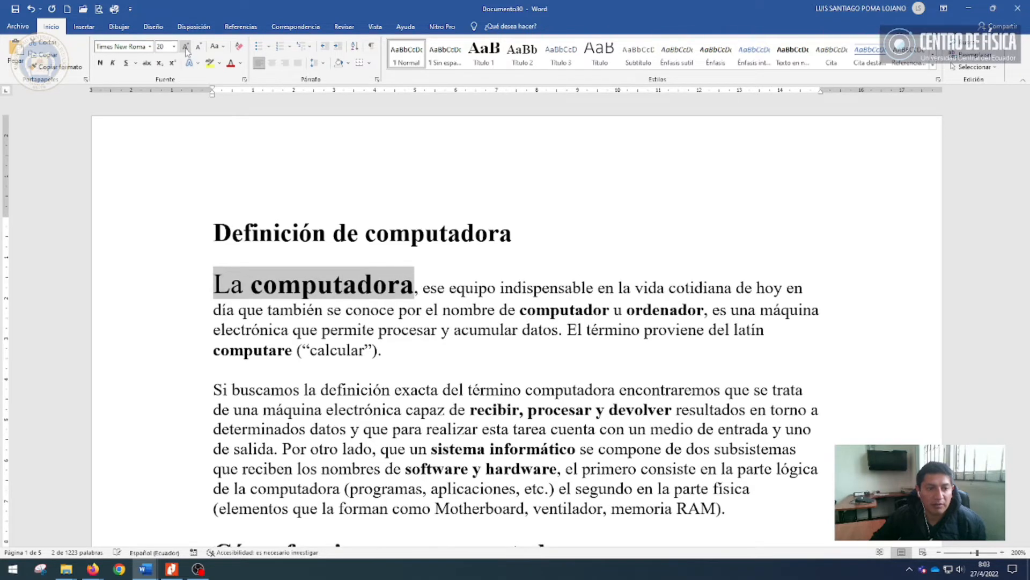
# Decrease the font size of "La computadora" stepwise to 12
pyautogui.click(199, 48)
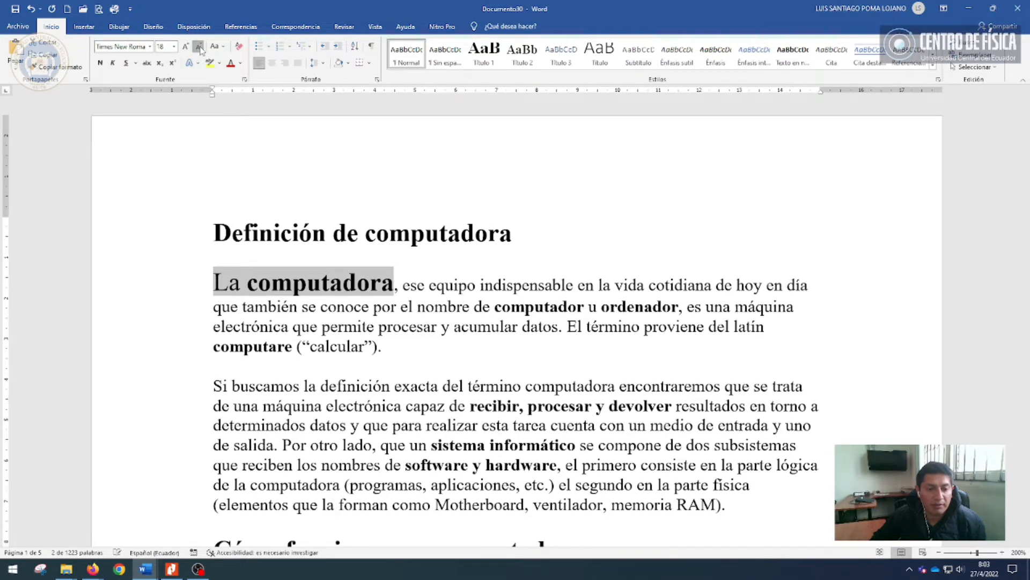
pyautogui.click(199, 47)
pyautogui.click(199, 48)
pyautogui.click(199, 47)
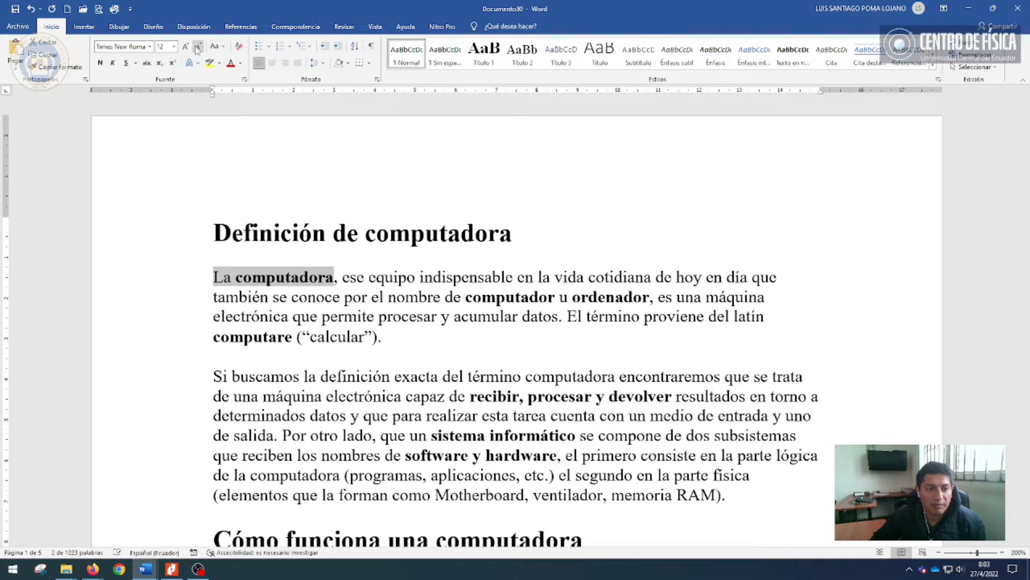
# Increase the font size of "La computadora" stepwise to 18
pyautogui.click(187, 47)
pyautogui.click(186, 48)
pyautogui.click(186, 47)
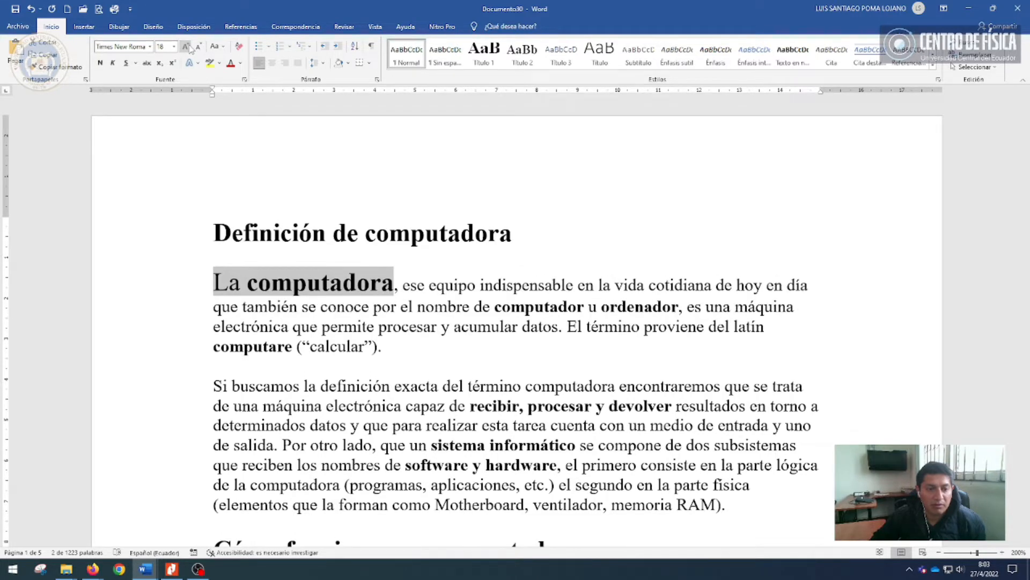
pyautogui.click(223, 47)
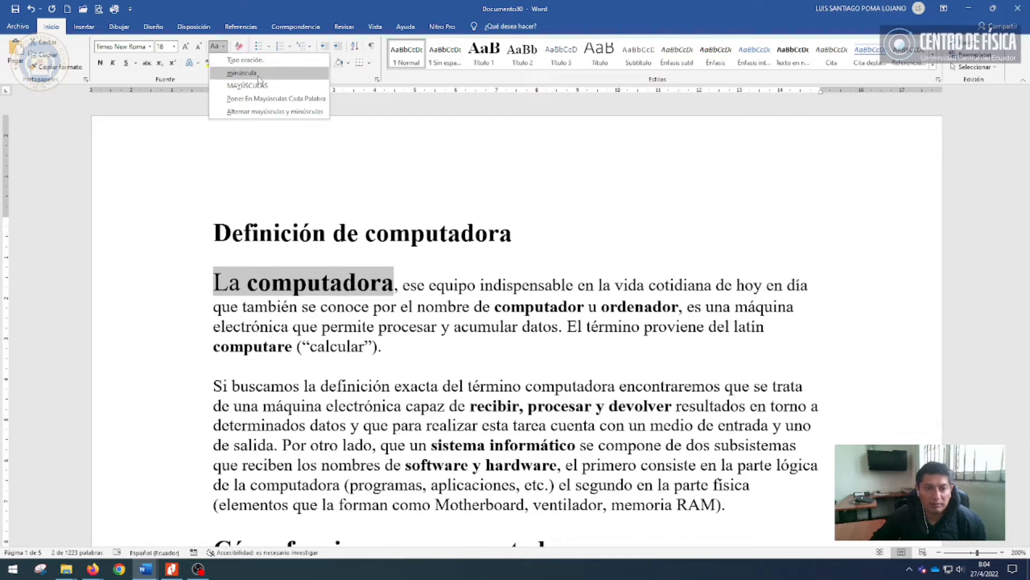
pyautogui.click(199, 79)
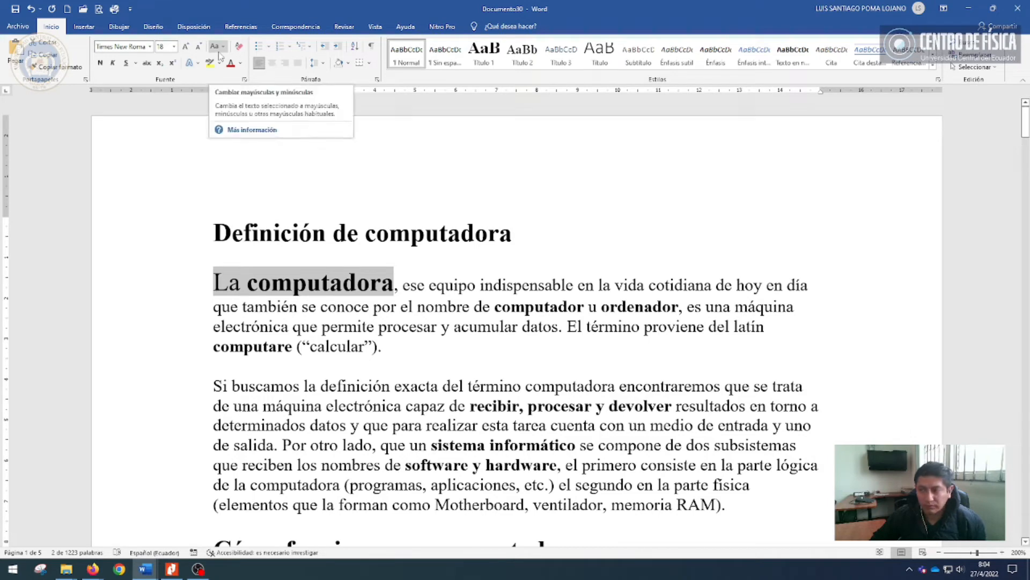
# Format "La computadora" as bold, italic and underlined
pyautogui.click(100, 63)
pyautogui.click(101, 64)
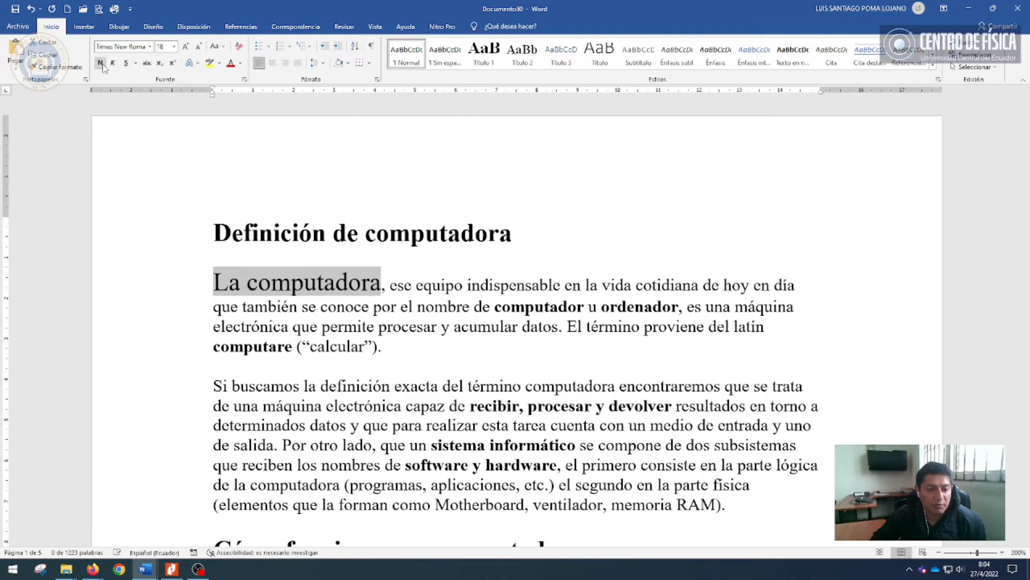
pyautogui.click(101, 64)
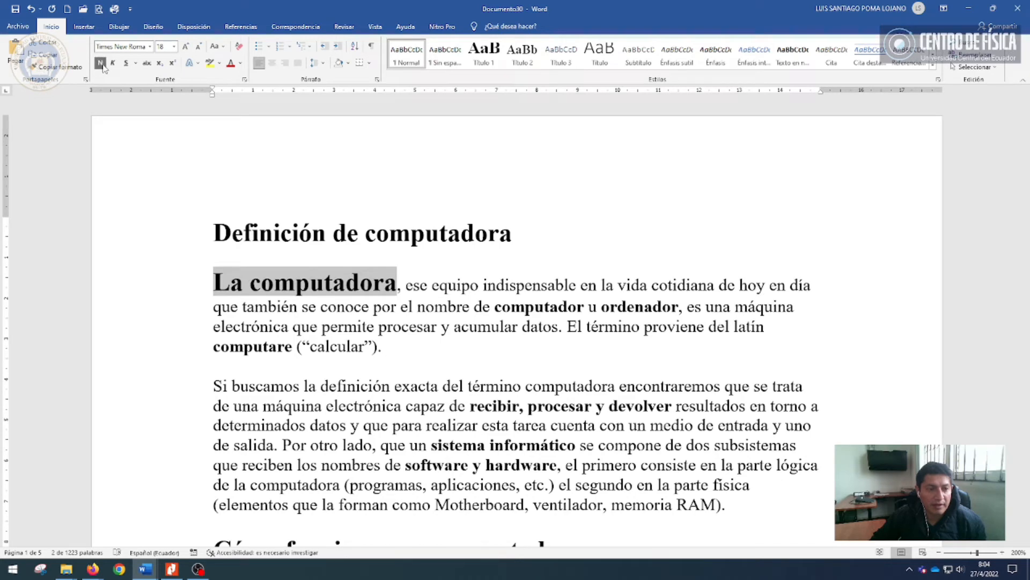
pyautogui.click(113, 63)
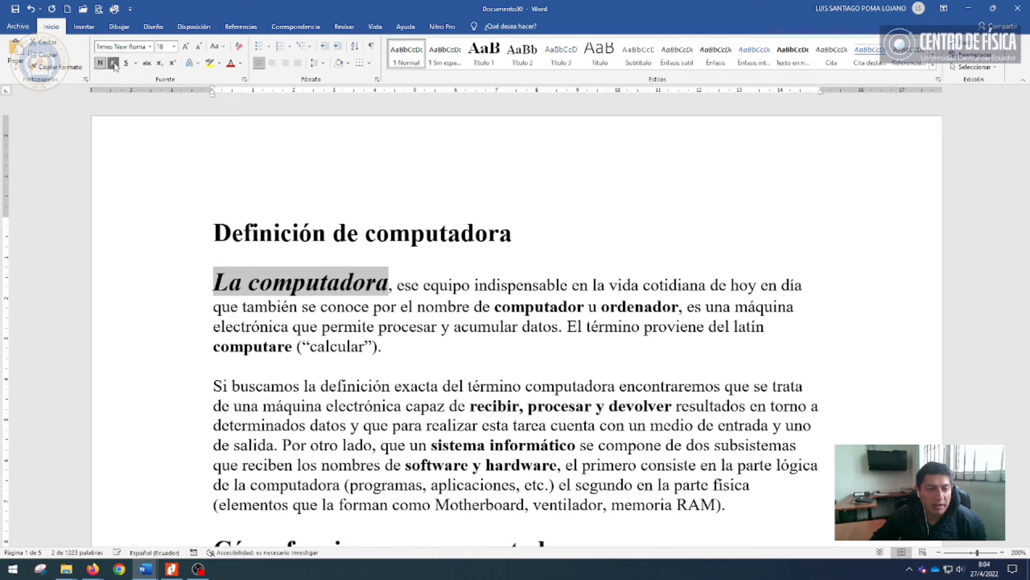
pyautogui.click(128, 64)
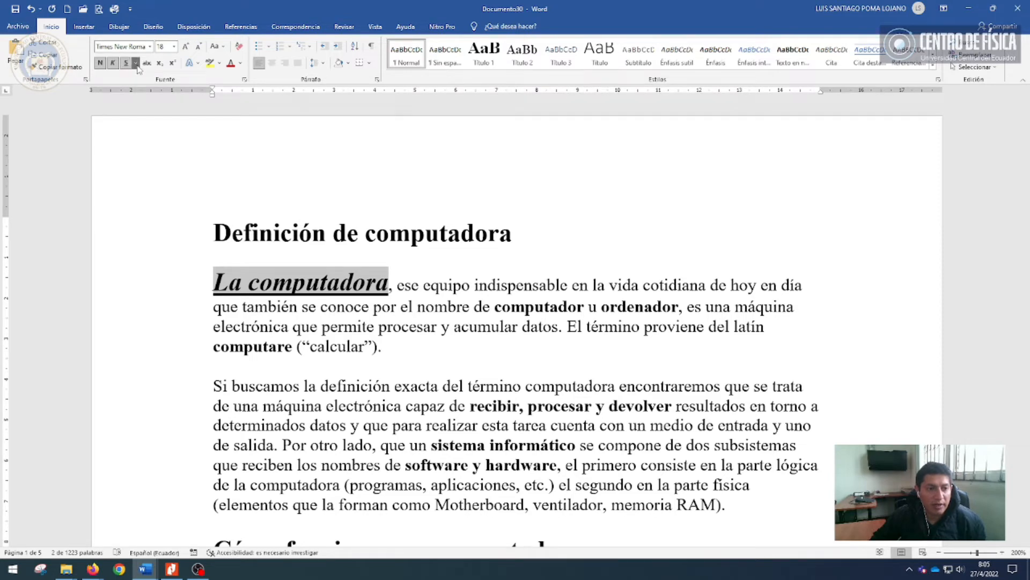
# Set the underline color of "La computadora" to the standard light blue, keeping the single-line style
pyautogui.click(136, 63)
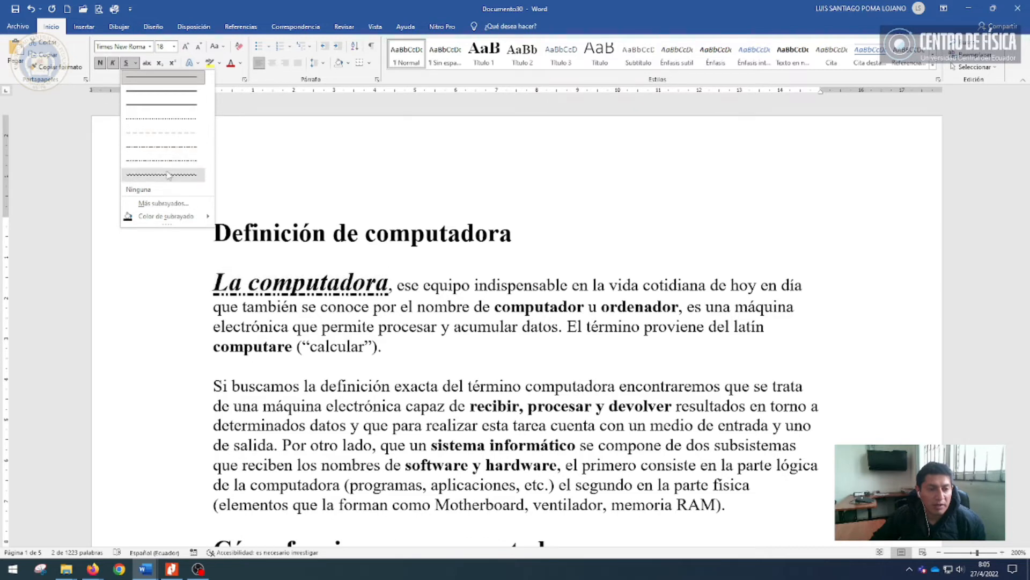
pyautogui.moveTo(177, 216)
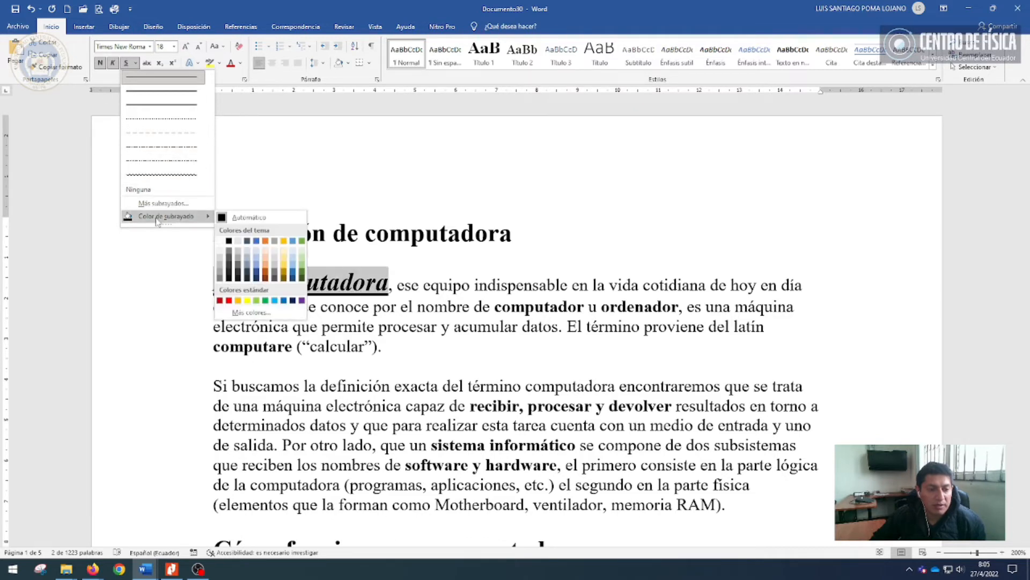
pyautogui.click(275, 301)
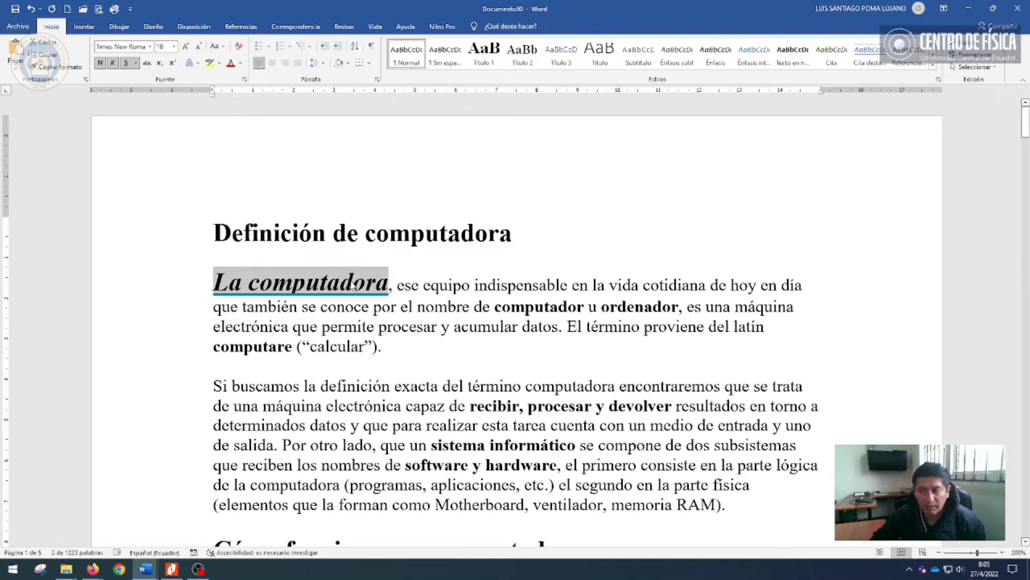
# Try strikethrough on "La computadora" and remove it again
pyautogui.click(145, 65)
pyautogui.click(146, 65)
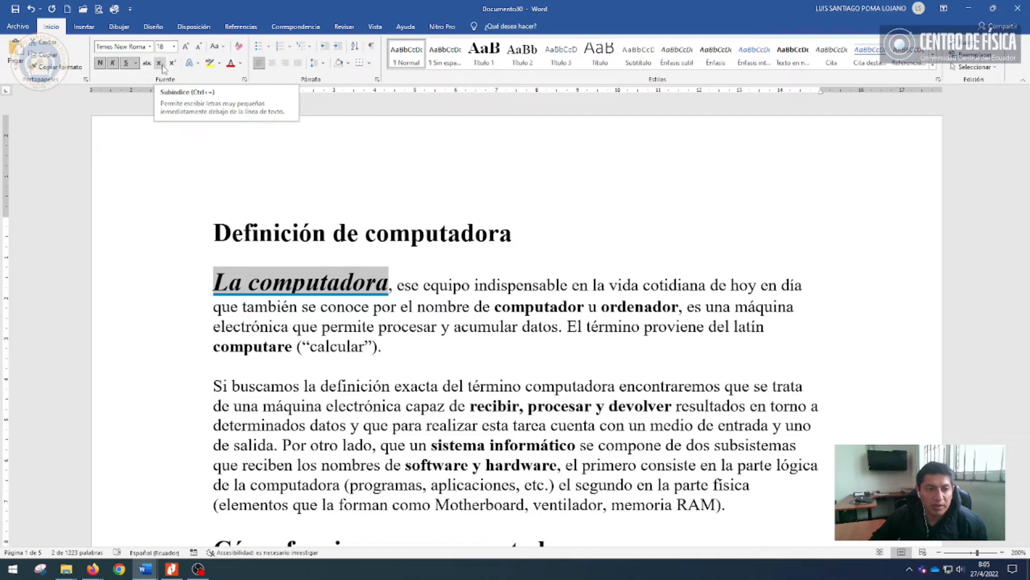
# Browse the text effects available for "La computadora", including the shadow and number style options, without applying any
pyautogui.click(197, 63)
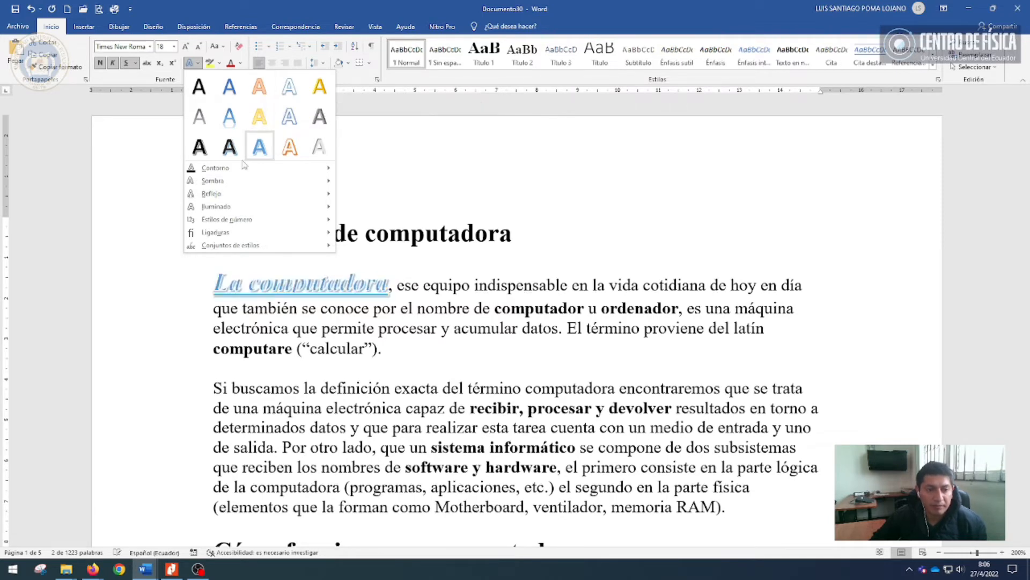
pyautogui.moveTo(238, 175)
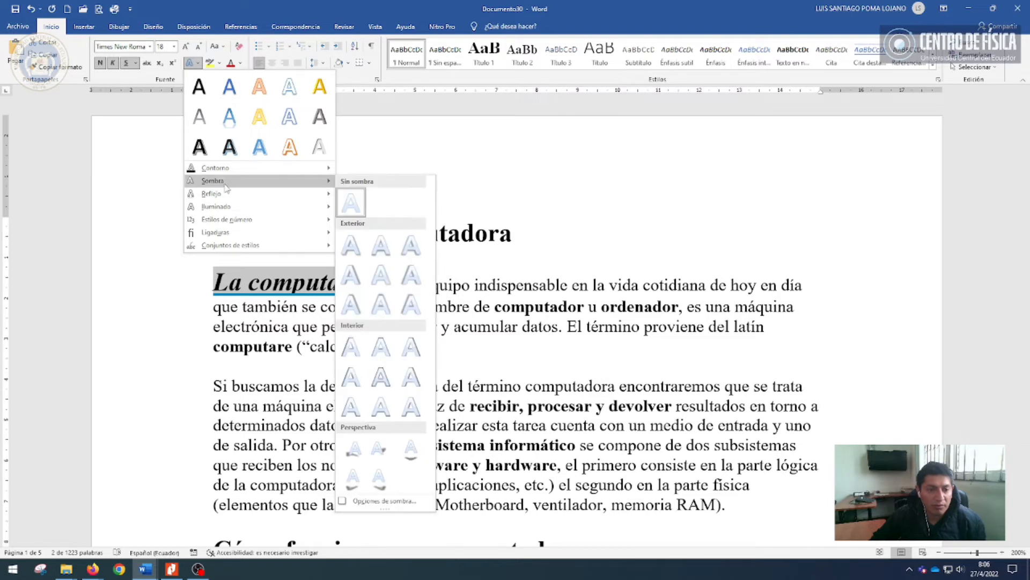
pyautogui.moveTo(223, 225)
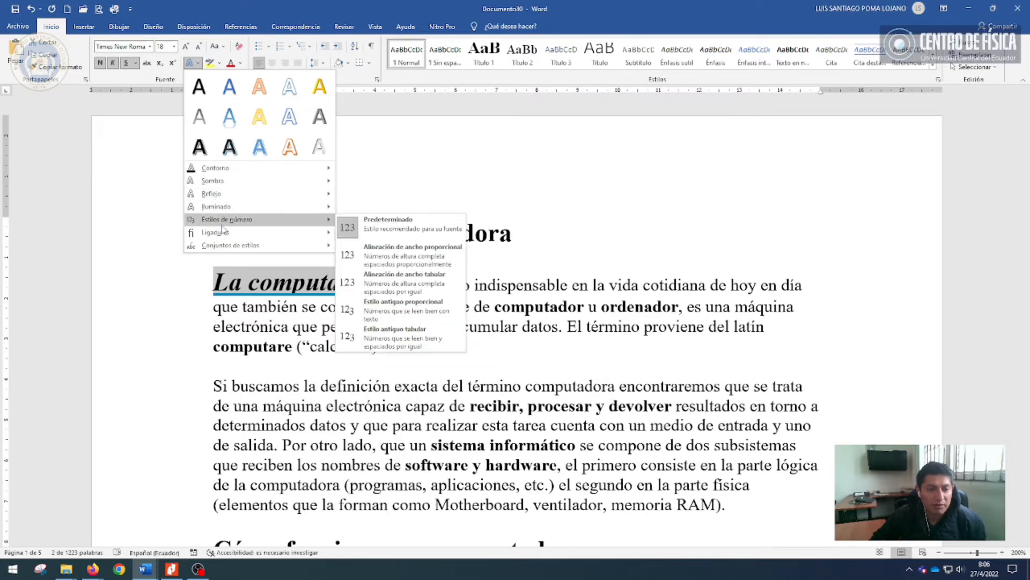
pyautogui.click(198, 63)
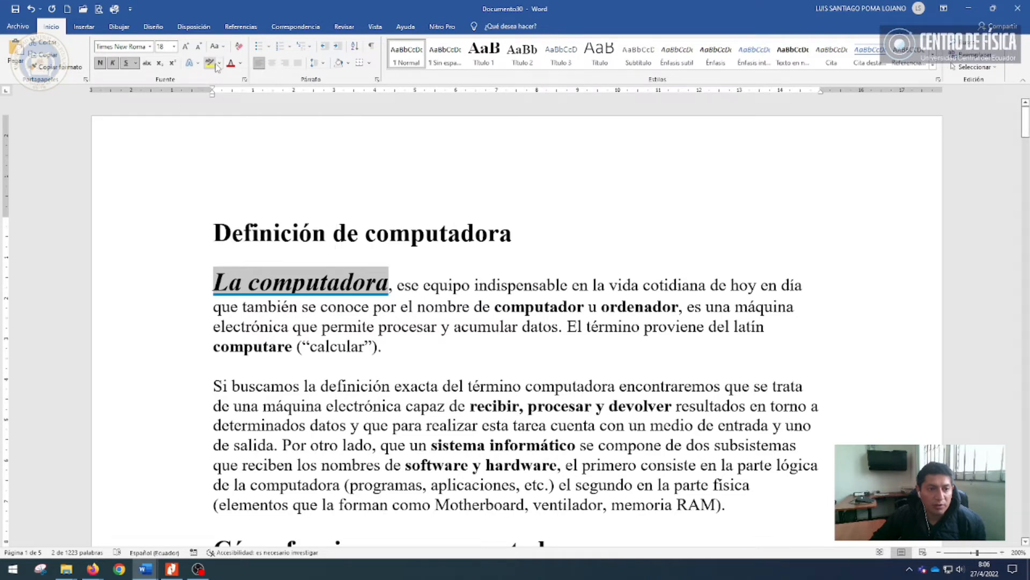
# Highlight "La computadora" in yellow and deselect the text
pyautogui.click(218, 64)
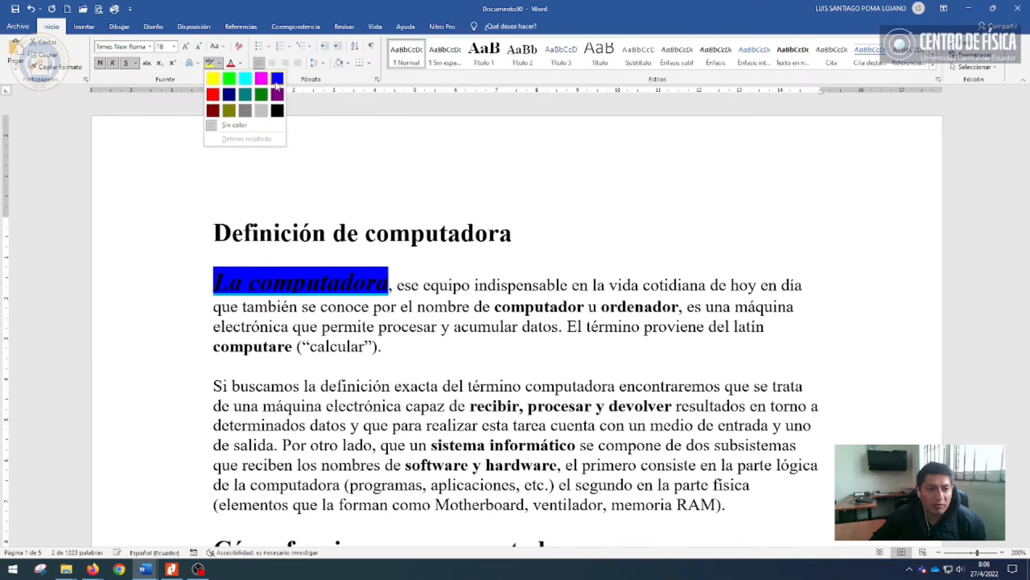
pyautogui.click(216, 81)
pyautogui.press('Right')
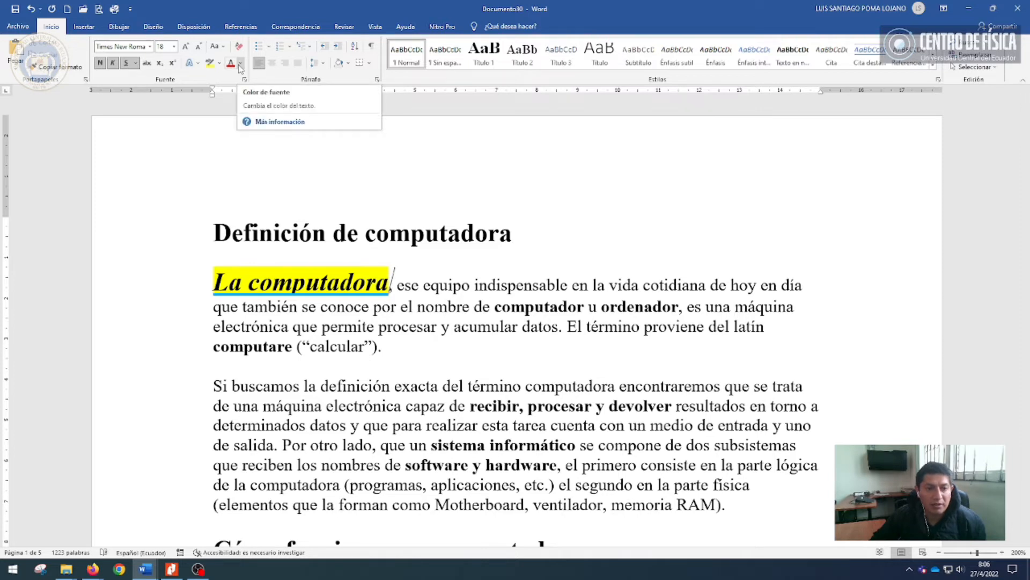
# Try standard red and a dark theme blue as the font color of "La computadora"
pyautogui.click(240, 64)
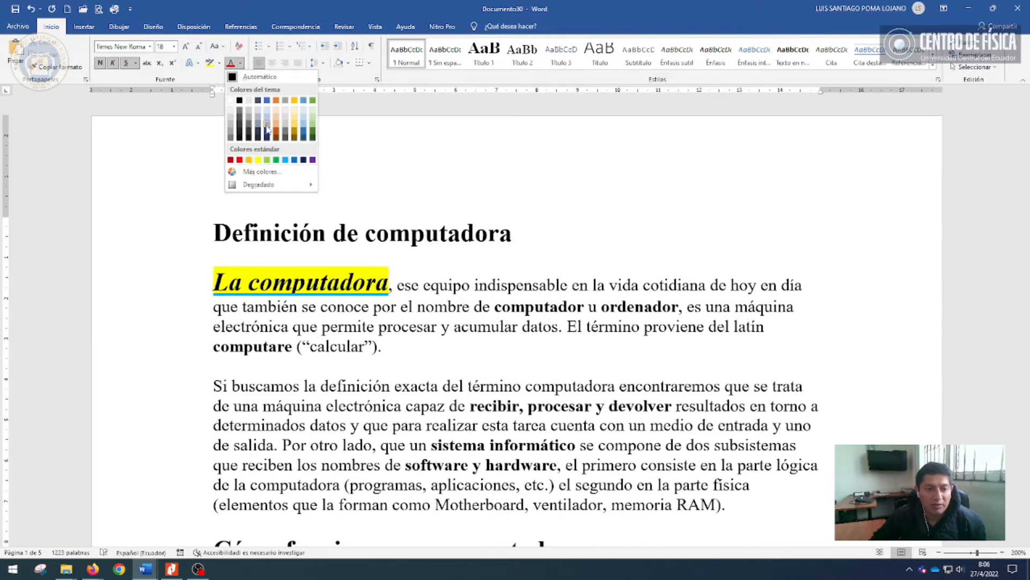
pyautogui.click(241, 159)
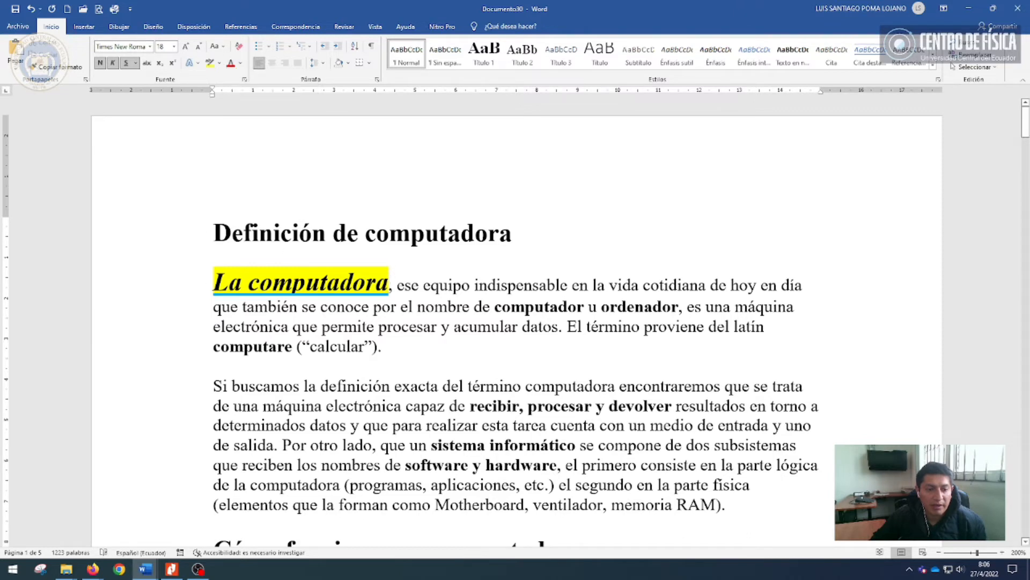
pyautogui.moveTo(211, 281); pyautogui.dragTo(363, 293)
pyautogui.click(231, 63)
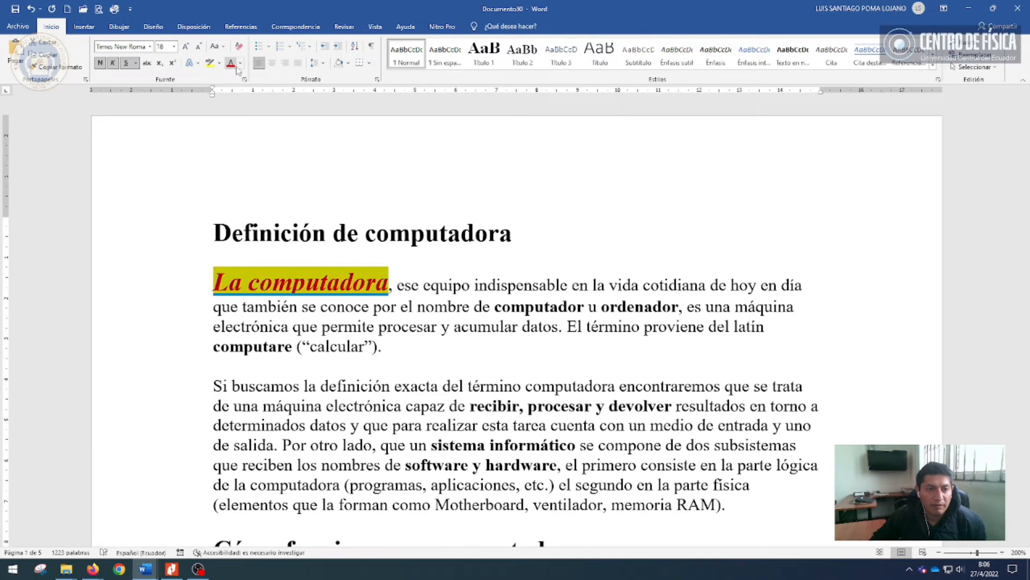
pyautogui.click(241, 63)
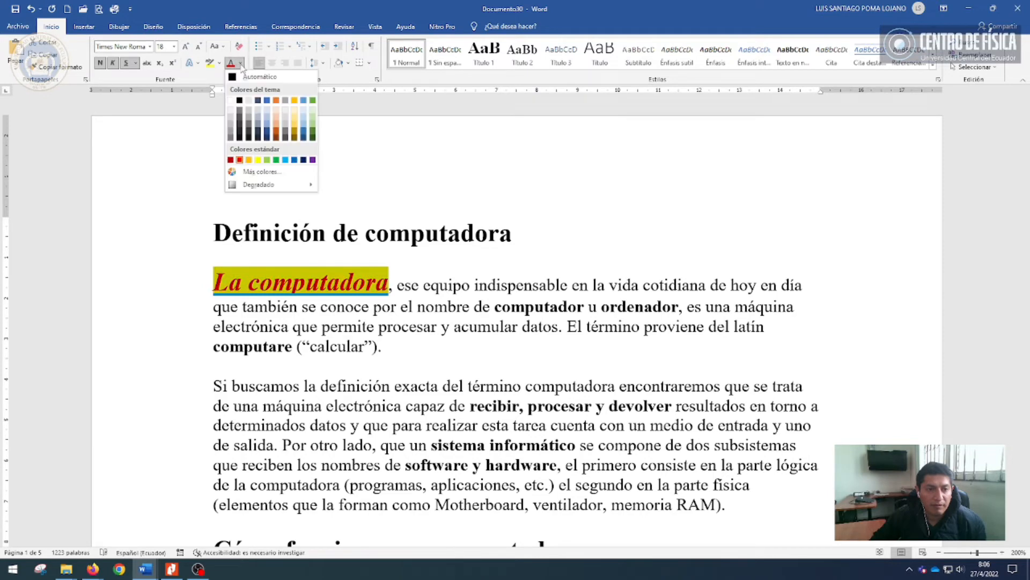
pyautogui.click(270, 134)
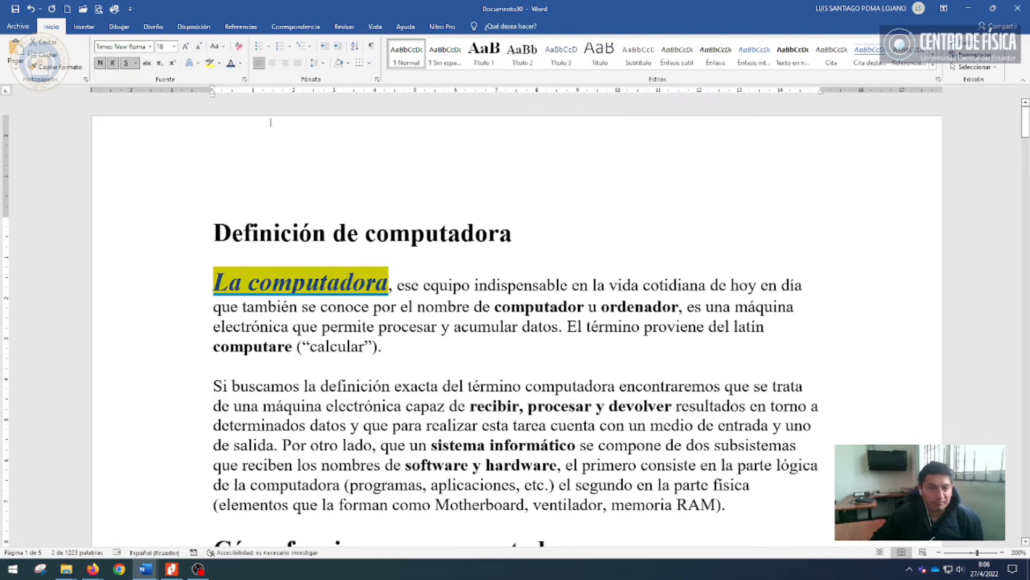
# Set the font color of "La computadora" to a custom violet-blue with RGB 78, 20, 222
pyautogui.click(241, 63)
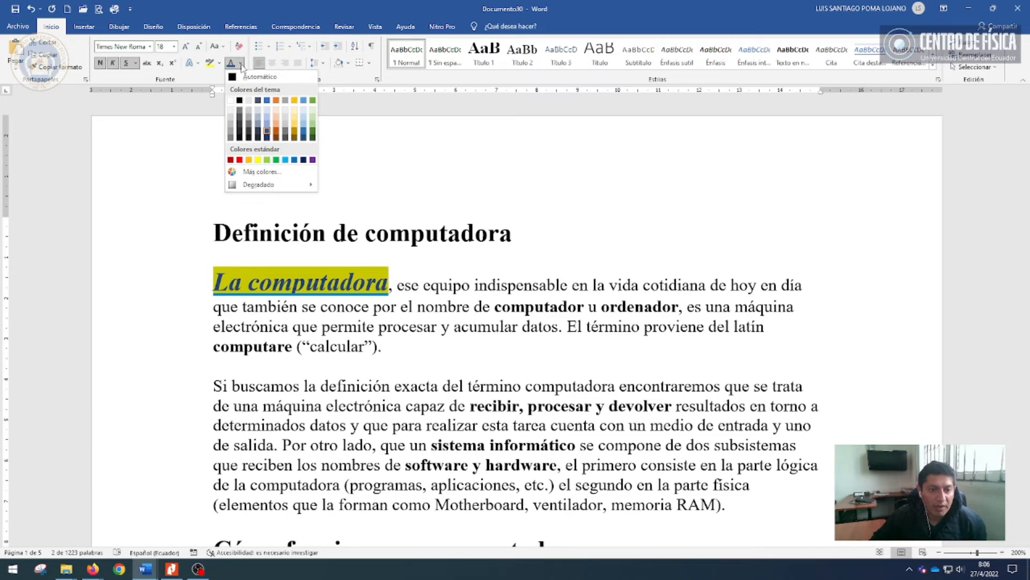
pyautogui.click(267, 176)
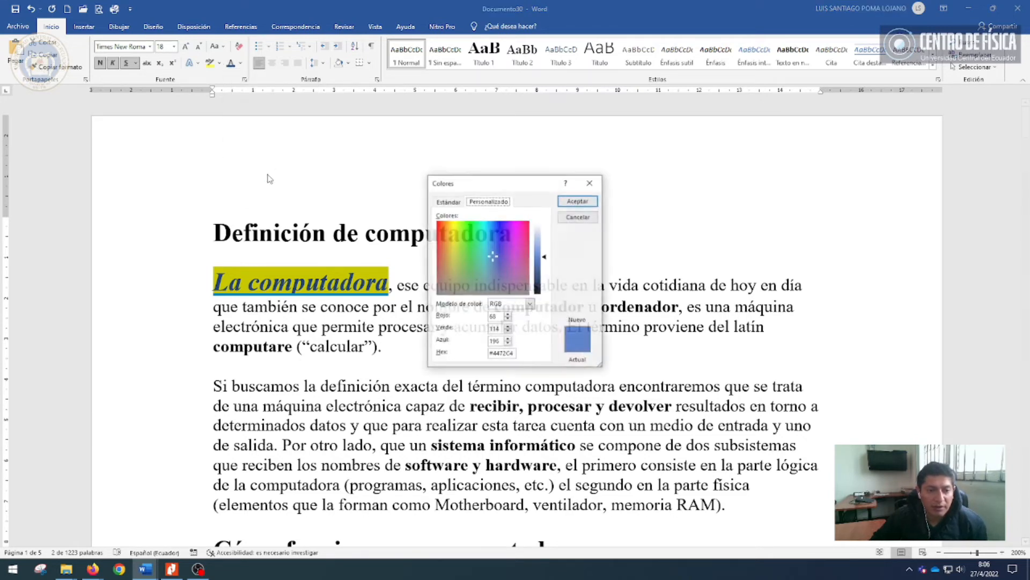
pyautogui.click(501, 240)
pyautogui.click(502, 232)
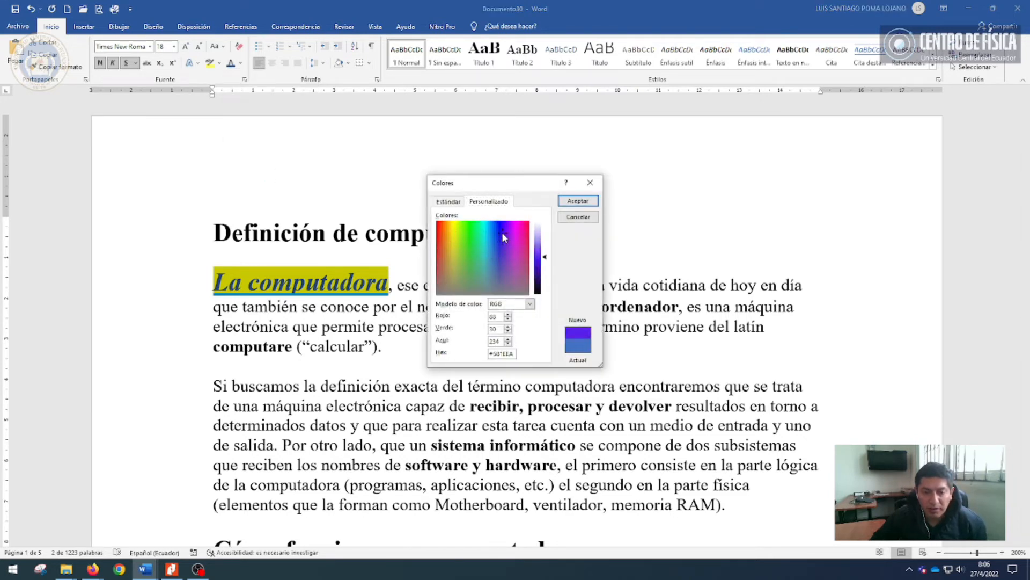
pyautogui.click(537, 261)
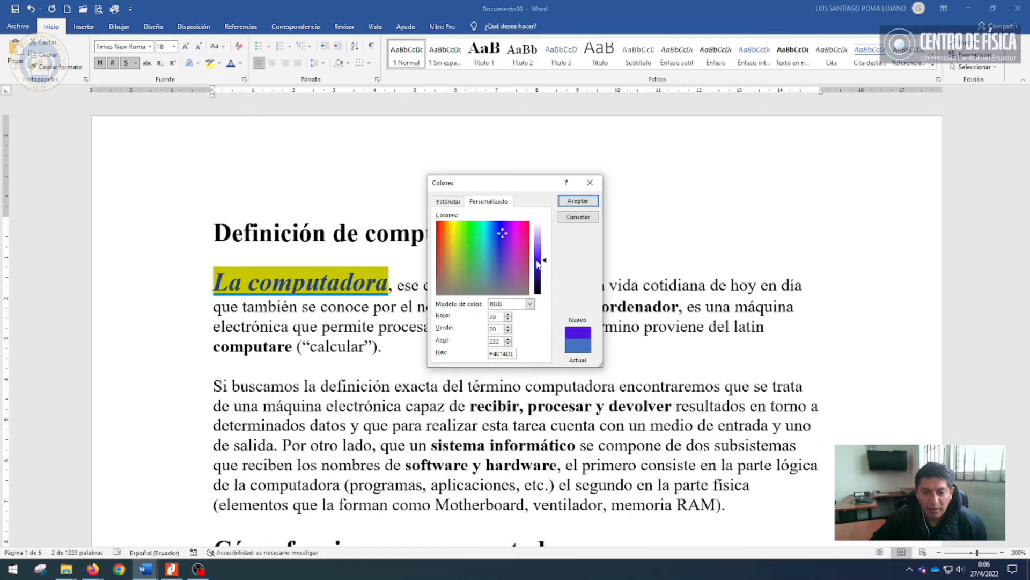
pyautogui.click(578, 201)
pyautogui.click(334, 287)
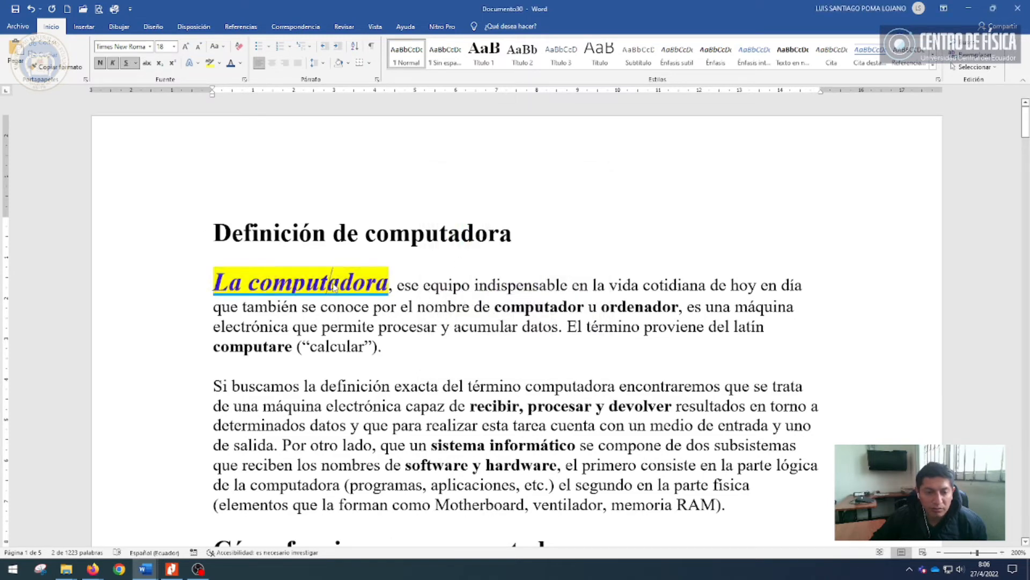
# Clear all formatting from "La computadora" and remove its yellow highlight
pyautogui.moveTo(215, 278); pyautogui.dragTo(365, 292)
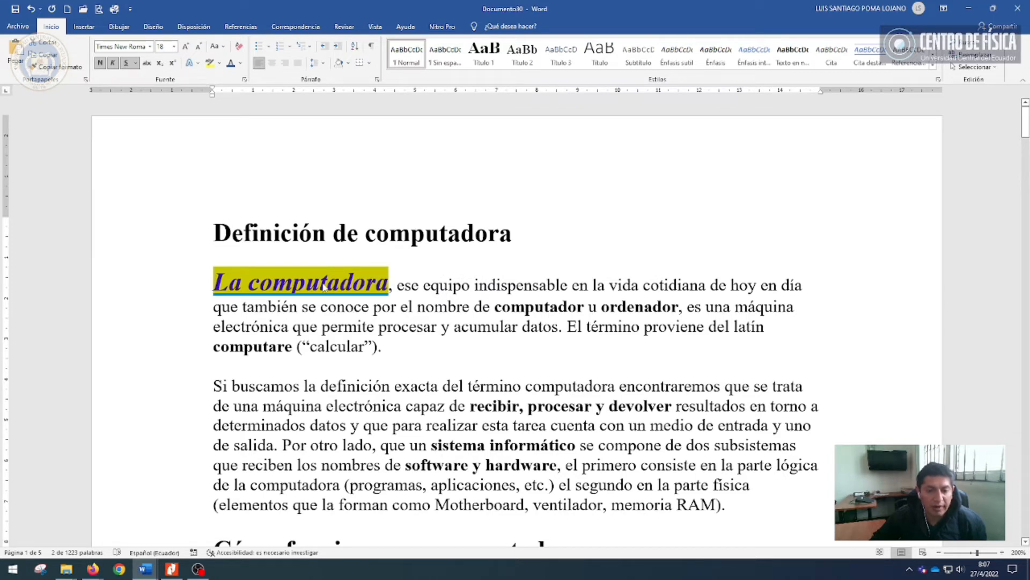
pyautogui.click(238, 47)
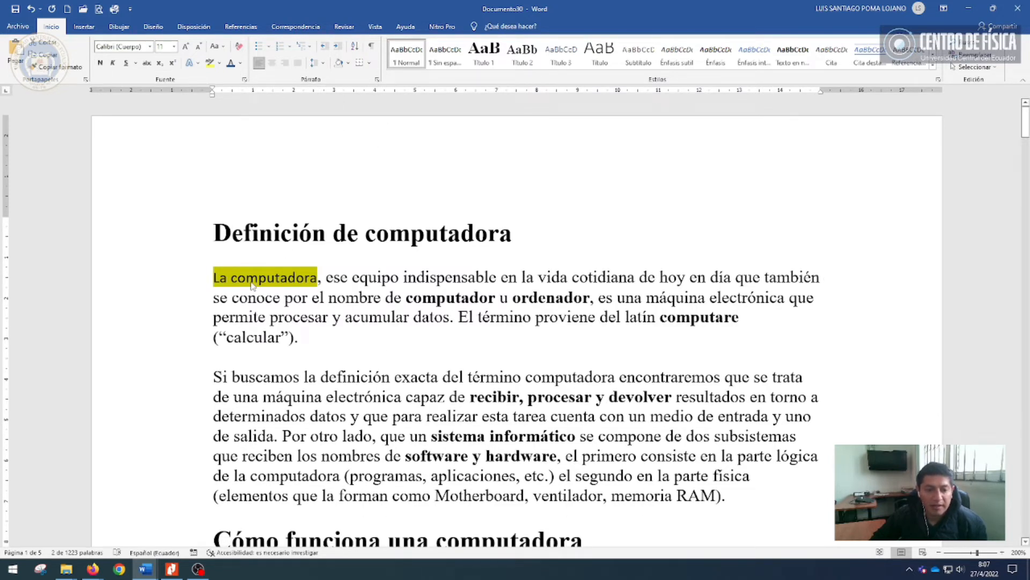
pyautogui.click(219, 278)
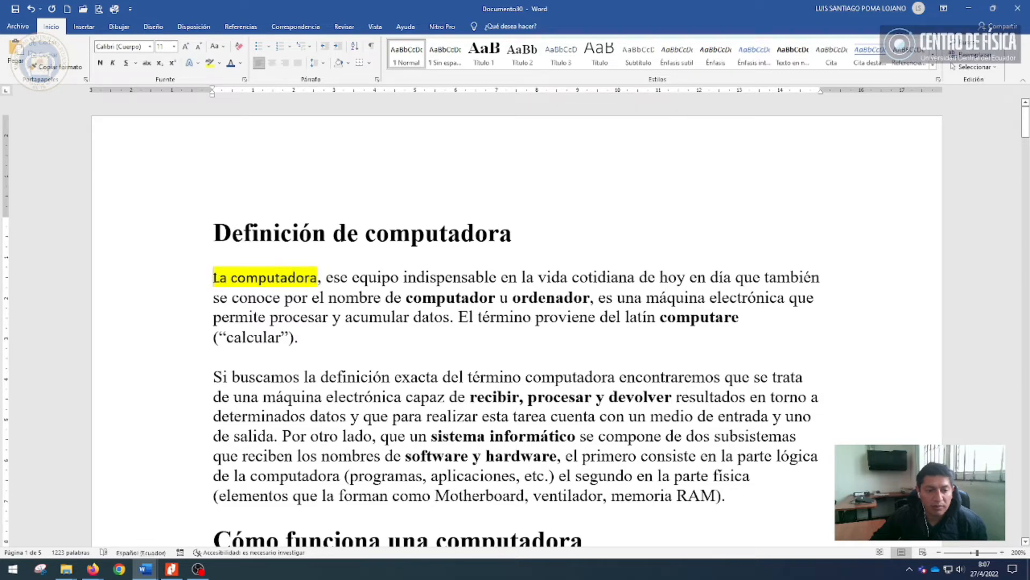
pyautogui.moveTo(215, 278); pyautogui.dragTo(316, 278)
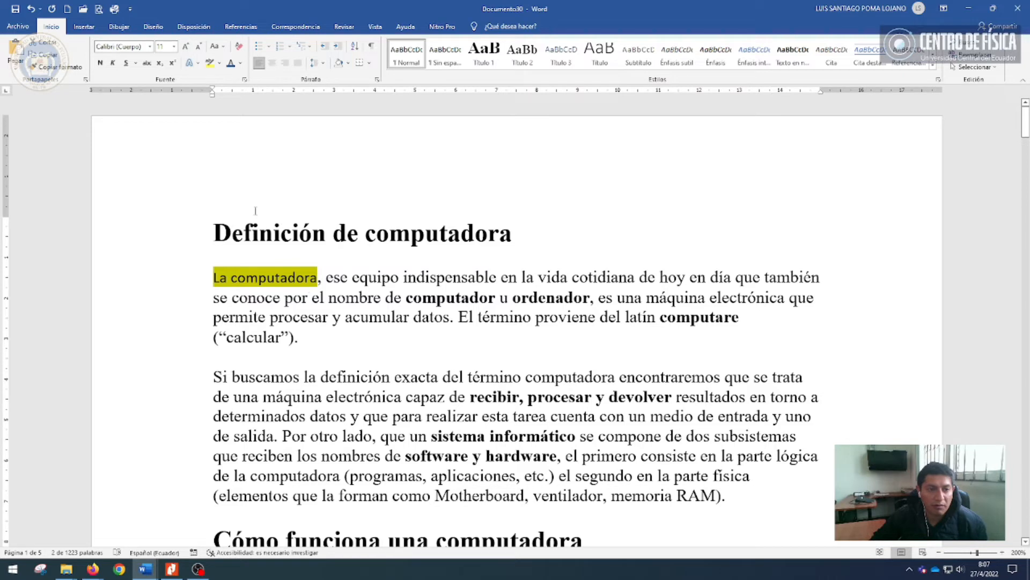
pyautogui.click(219, 63)
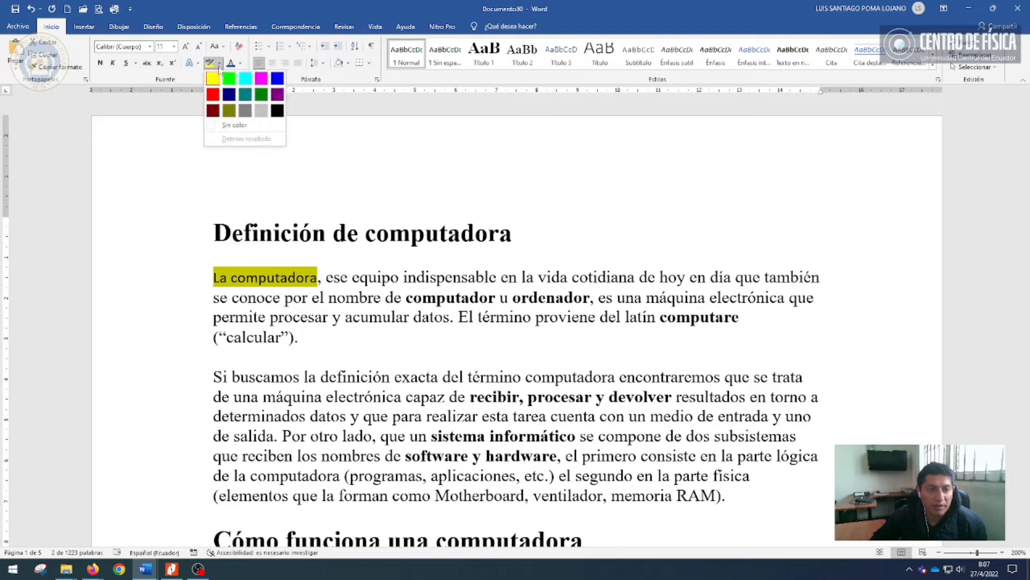
pyautogui.click(235, 126)
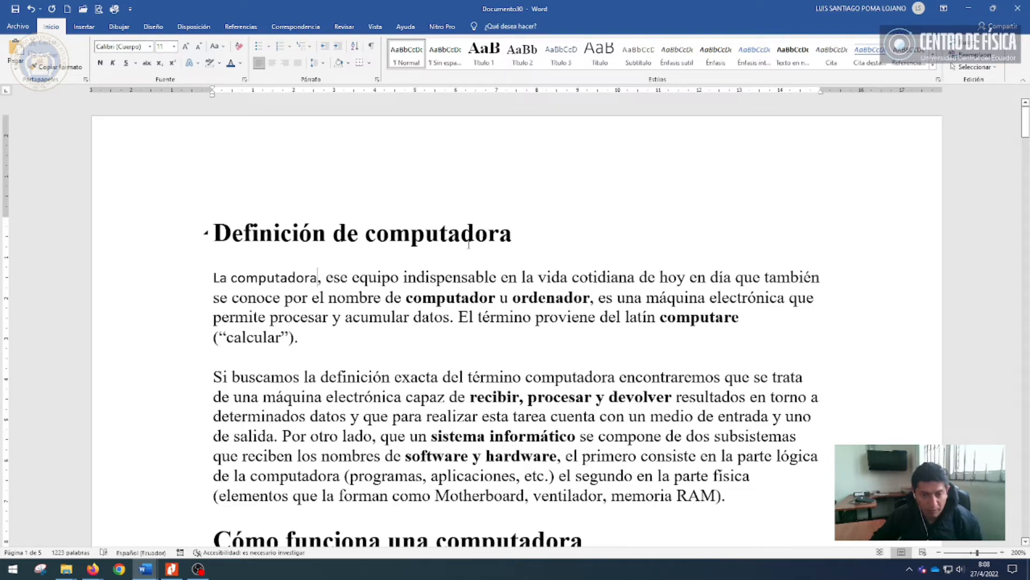
# Add a line reading "m2" with a lowercase m below the heading "Definición de computadora"
pyautogui.click(529, 255)
pyautogui.press('Return')
pyautogui.write('M2')
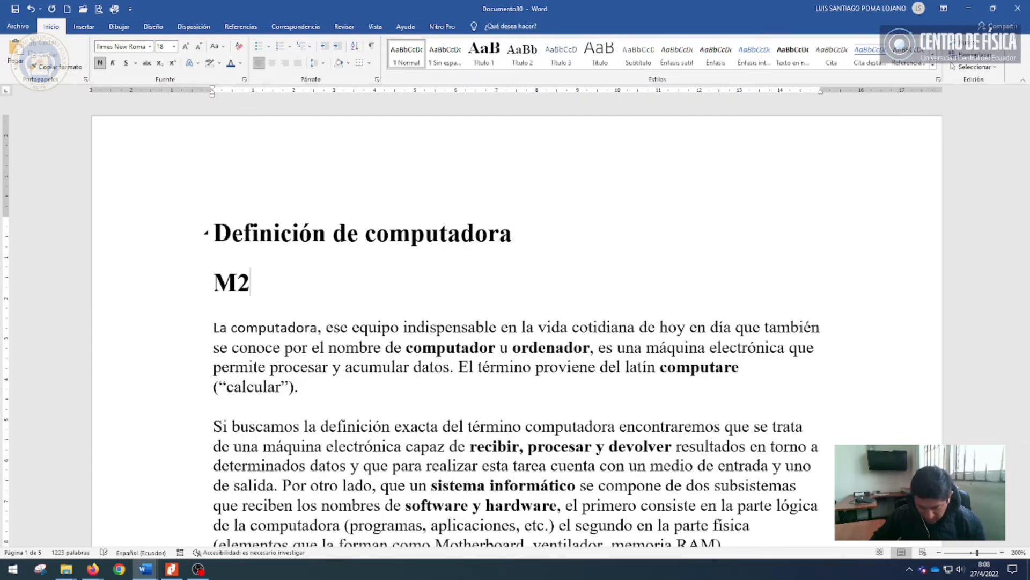
pyautogui.press('BackSpace')
pyautogui.press('BackSpace')
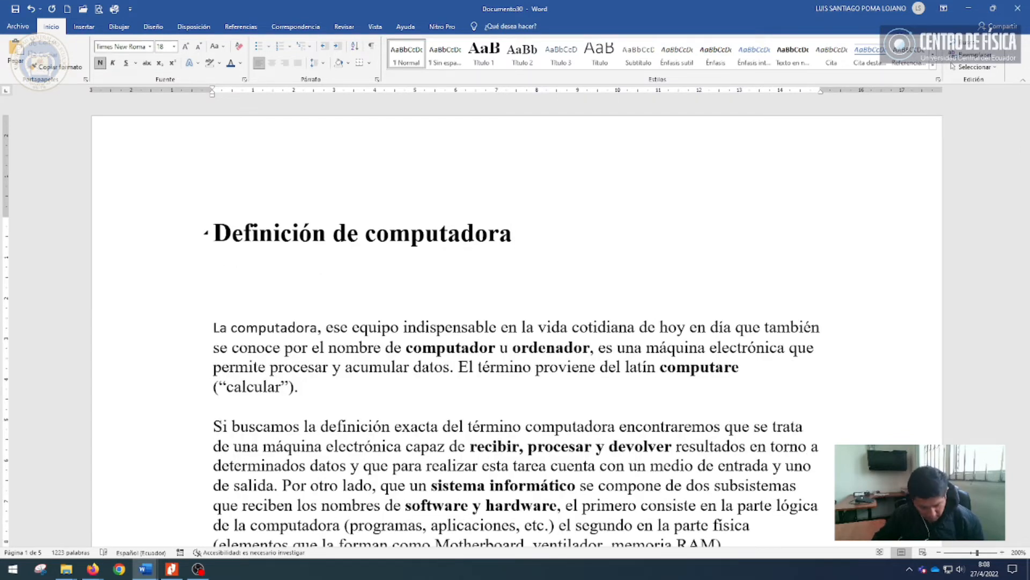
pyautogui.write('M')
pyautogui.press('BackSpace')
pyautogui.write('m')
pyautogui.press('BackSpace')
pyautogui.write('M2')
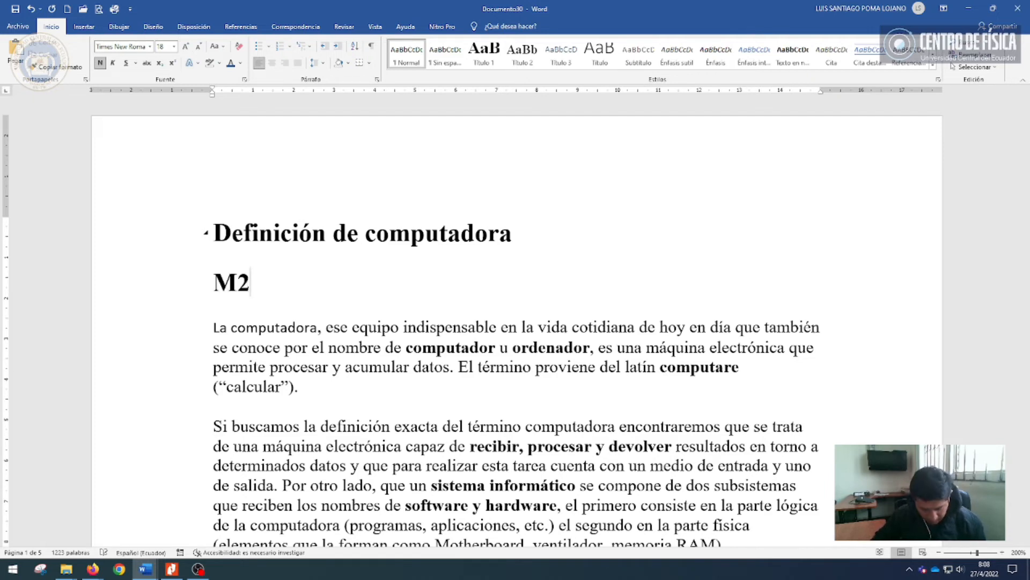
pyautogui.hotkey('ctrl', 'z')
# Format the 2 in "m2" as superscript
pyautogui.moveTo(248, 282); pyautogui.dragTo(235, 282)
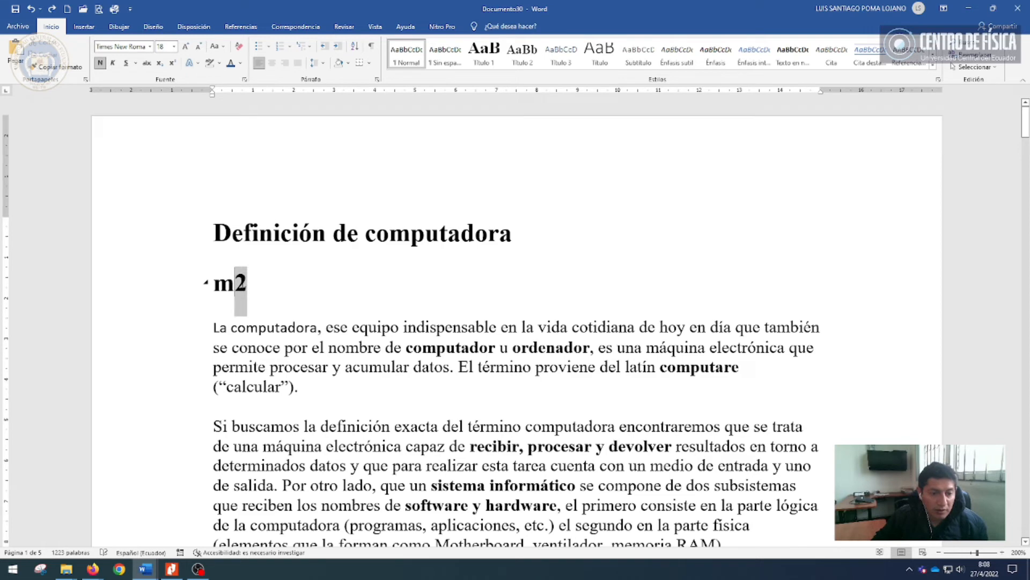
pyautogui.click(172, 64)
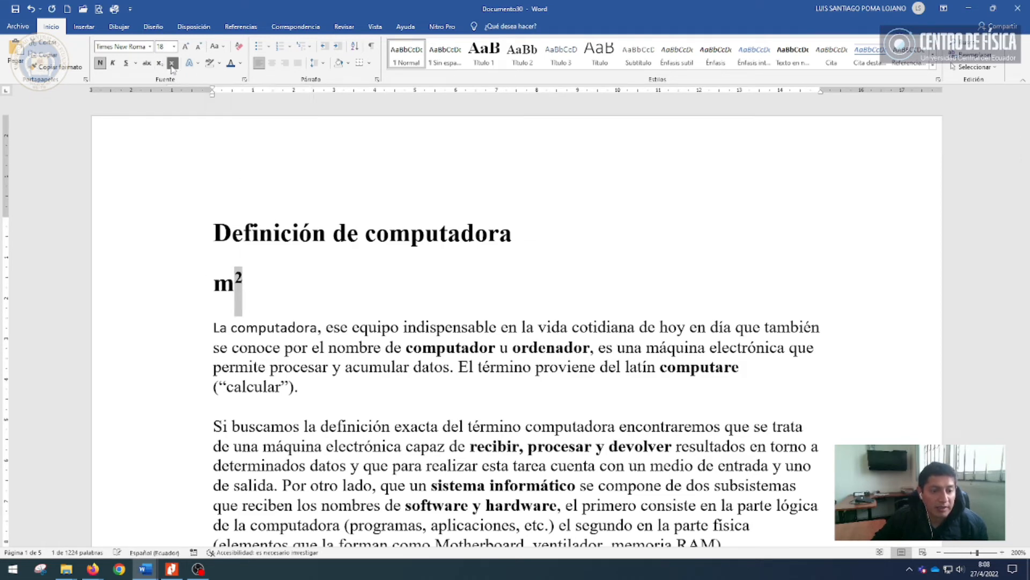
pyautogui.click(271, 290)
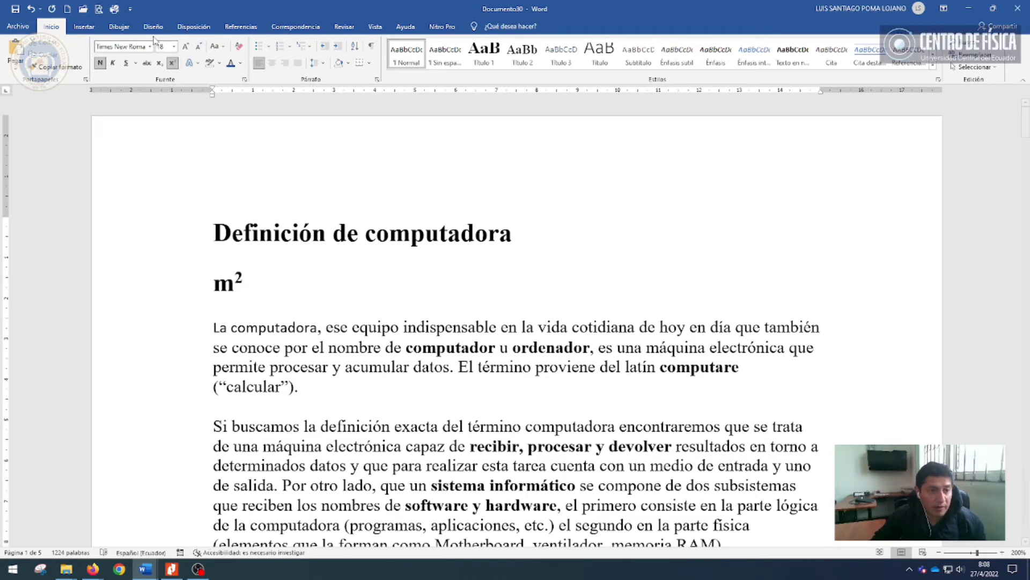
# Append ", t1" after the m² without superscript, and format its 1 as subscript
pyautogui.click(173, 63)
pyautogui.write(',')
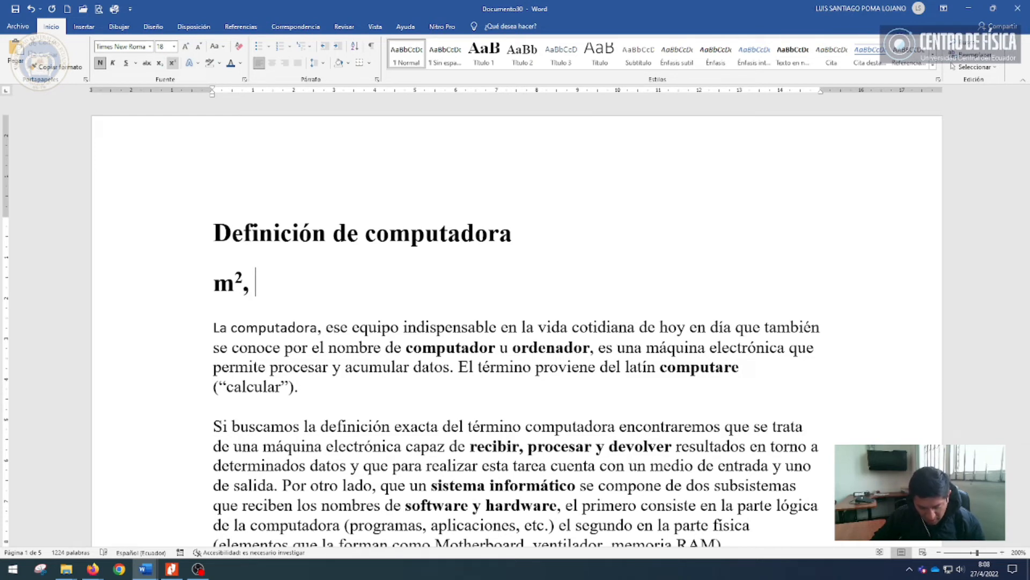
pyautogui.write('l')
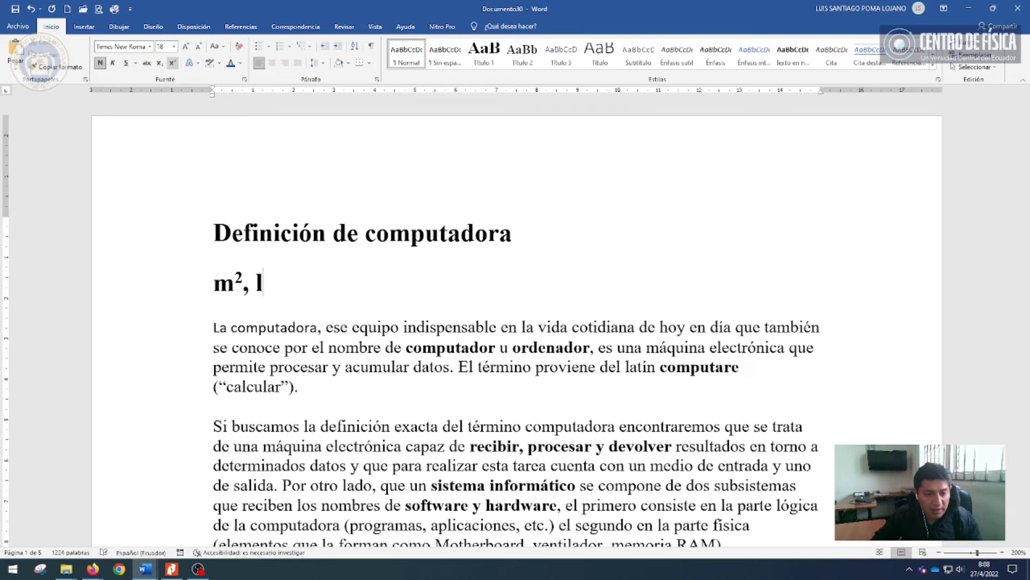
pyautogui.press('BackSpace')
pyautogui.write('t1')
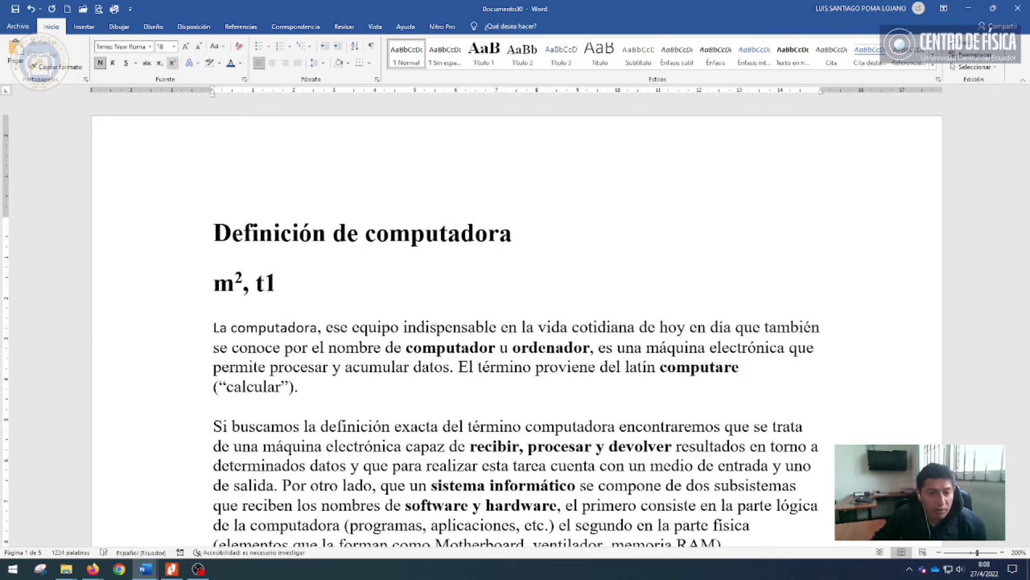
pyautogui.hotkey('shift', 'Left')
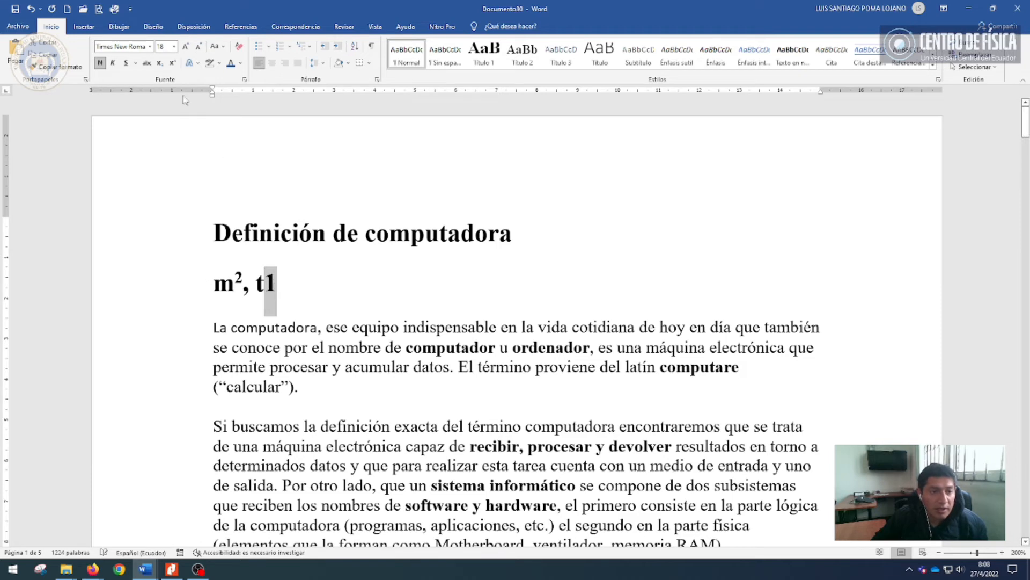
pyautogui.click(159, 64)
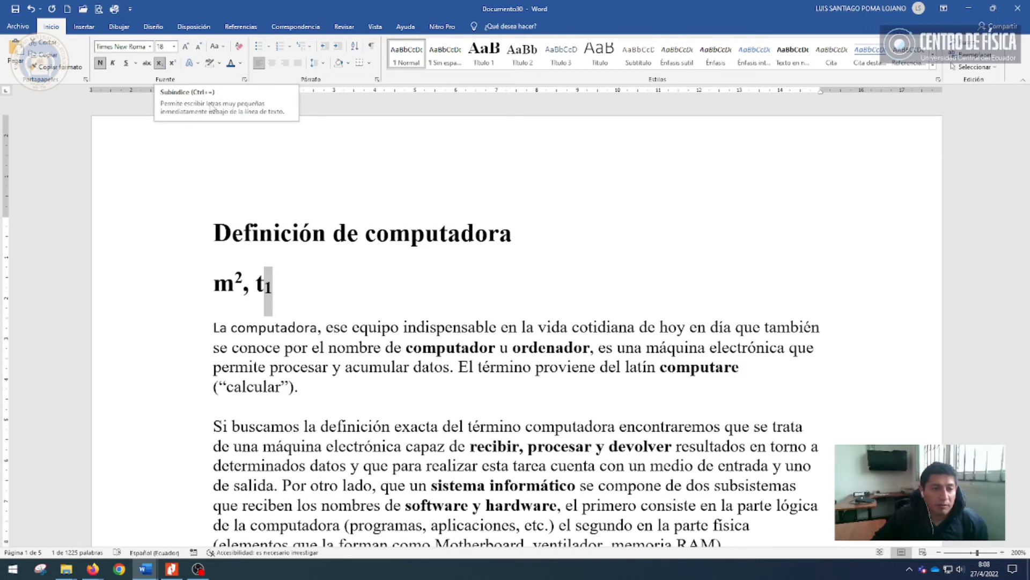
# Examine the Font dialog's basic and advanced options for the heading, including the spacing and position choices, and close it without changes
pyautogui.click(318, 253)
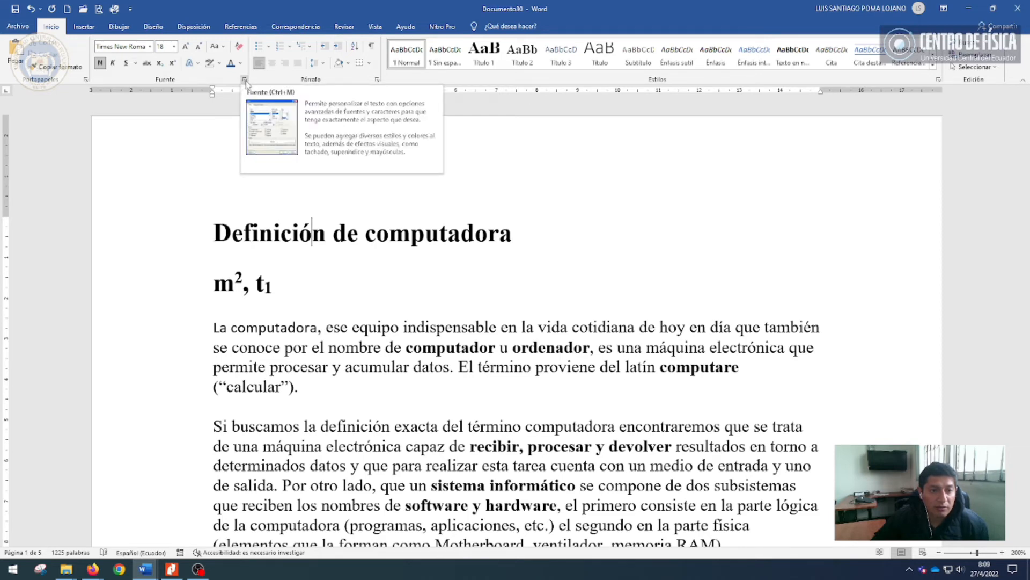
pyautogui.click(245, 80)
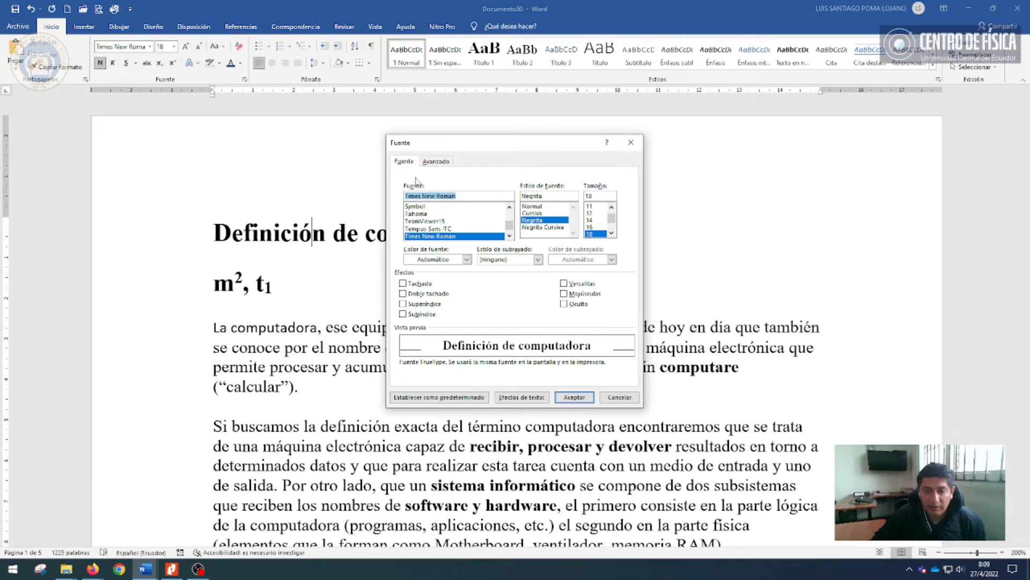
pyautogui.click(443, 162)
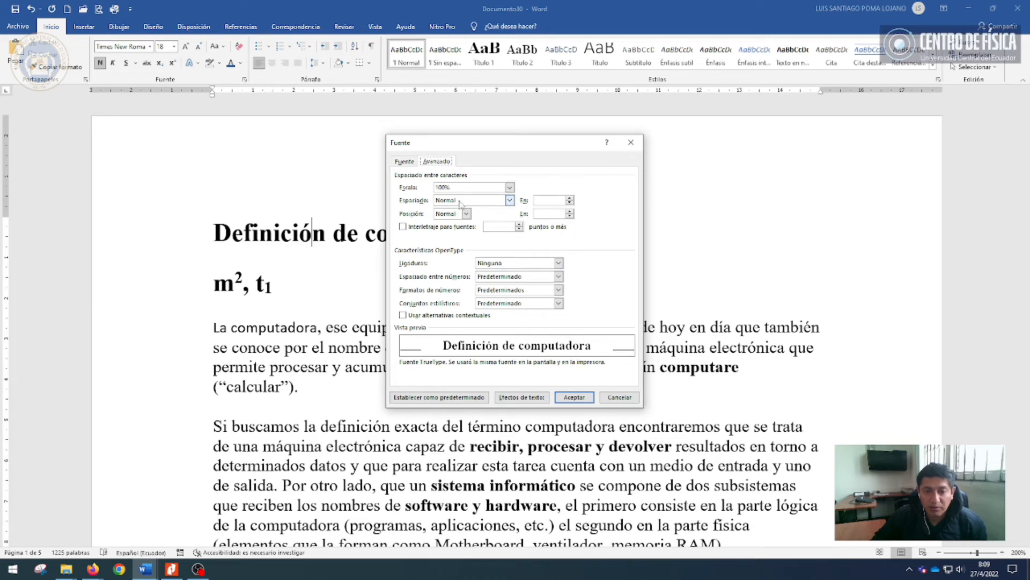
pyautogui.click(509, 200)
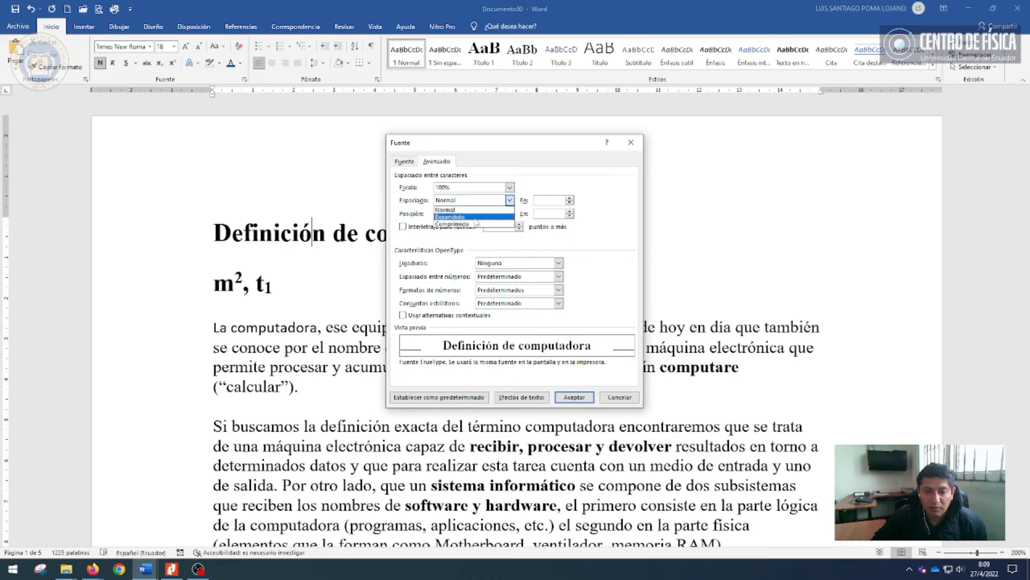
pyautogui.click(528, 192)
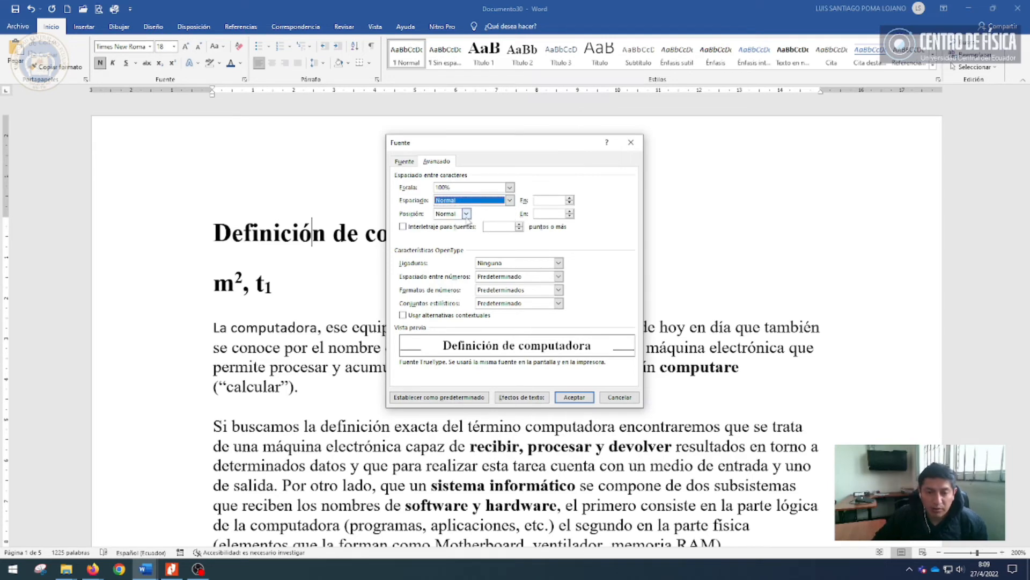
pyautogui.click(466, 213)
pyautogui.click(467, 220)
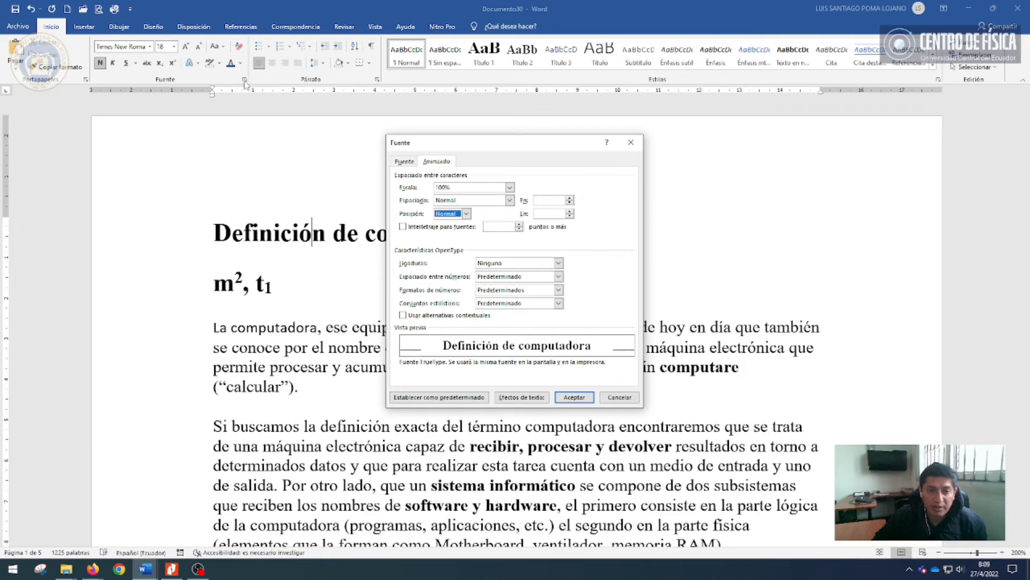
pyautogui.click(620, 398)
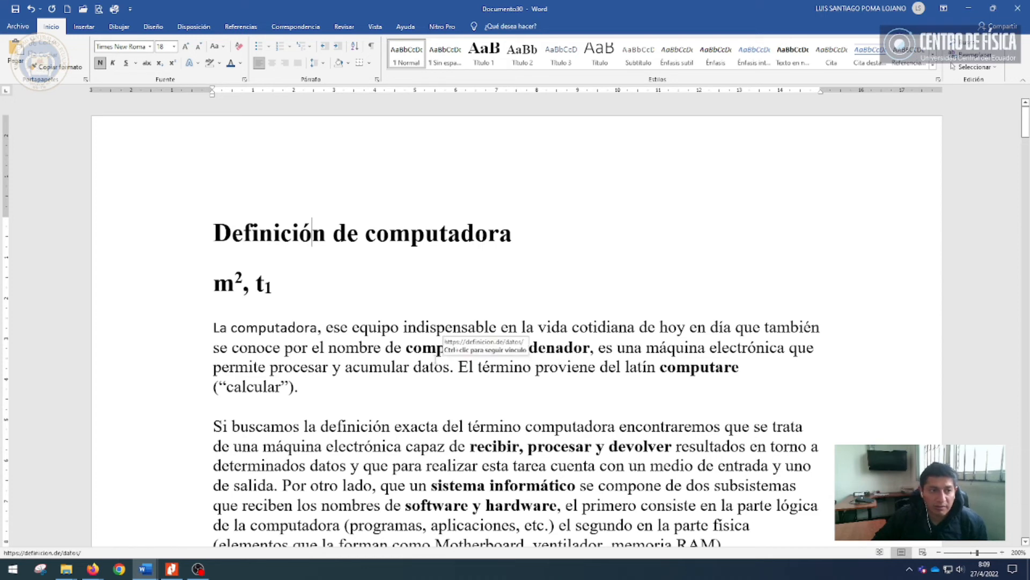
# Copy the formatting of "m²" in the second line onto (“calcular”). at the end of the first paragraph
pyautogui.scroll(-1, 337, 367)
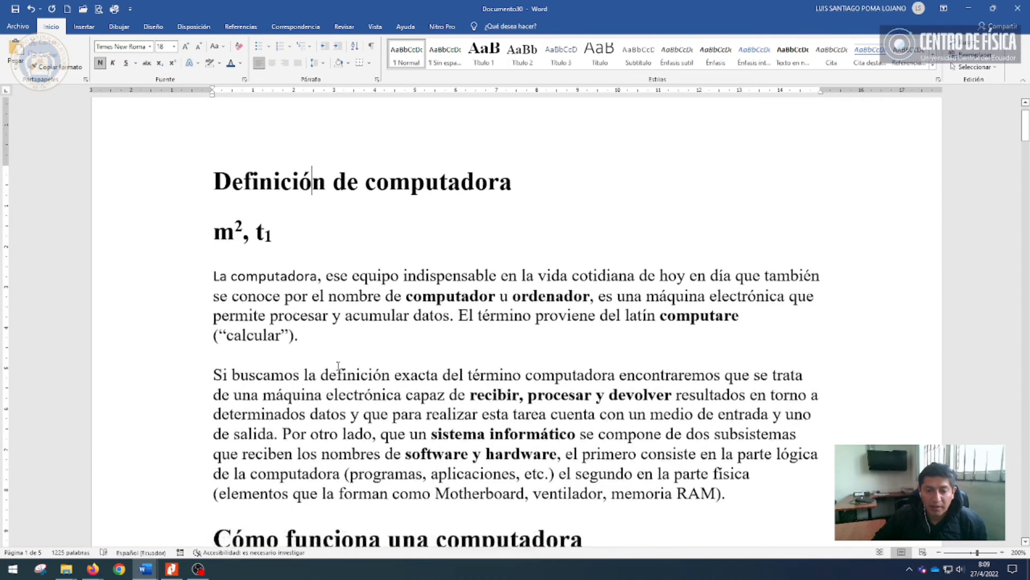
pyautogui.scroll(-1, 337, 366)
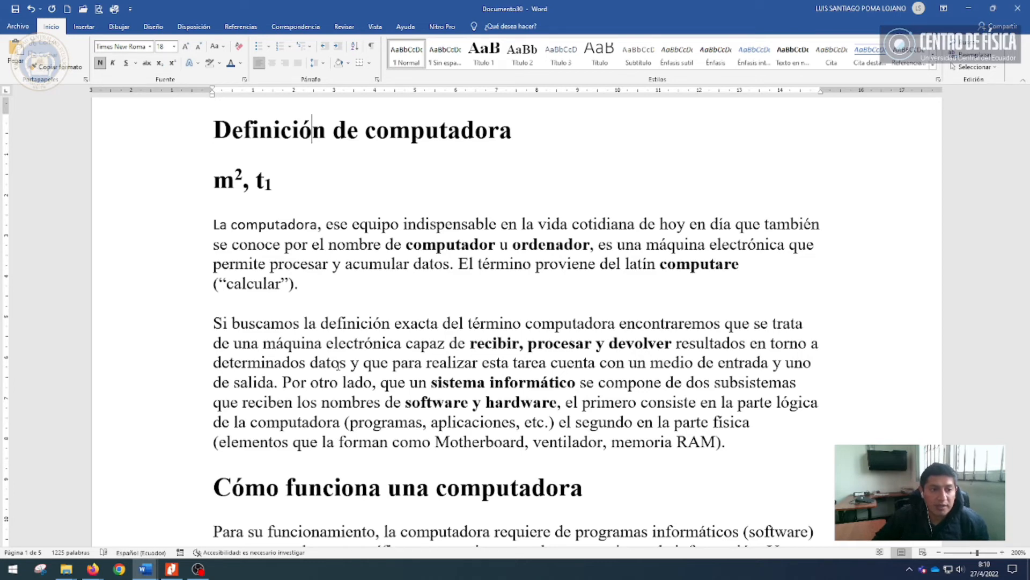
pyautogui.click(60, 66)
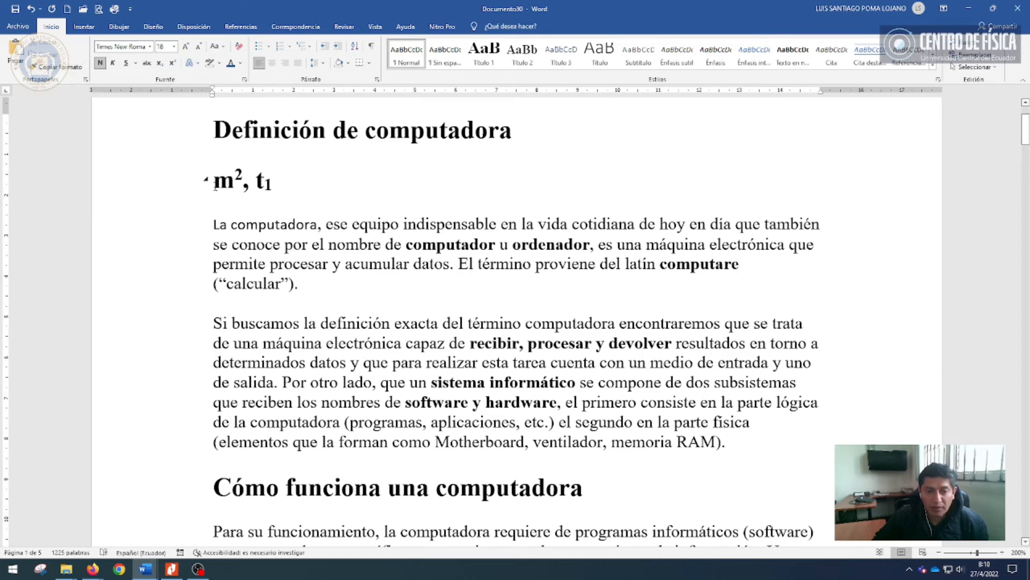
pyautogui.moveTo(215, 185); pyautogui.dragTo(241, 185)
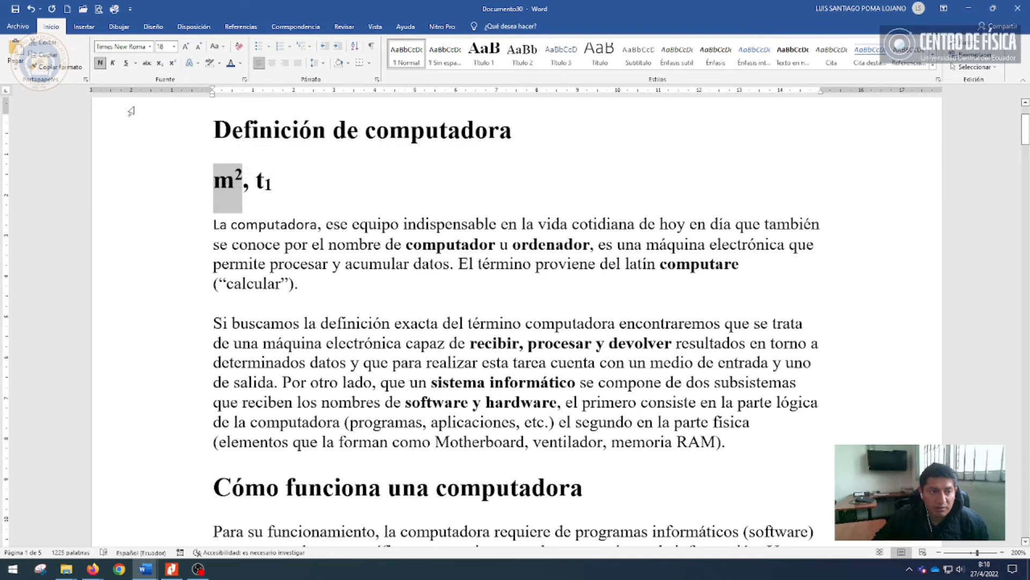
pyautogui.click(67, 72)
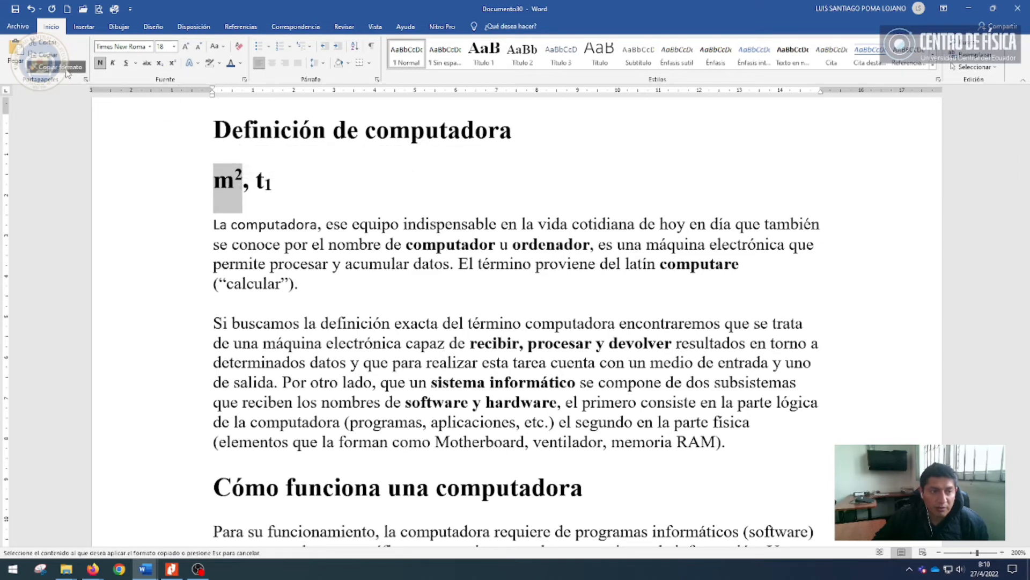
pyautogui.moveTo(211, 283); pyautogui.dragTo(296, 285)
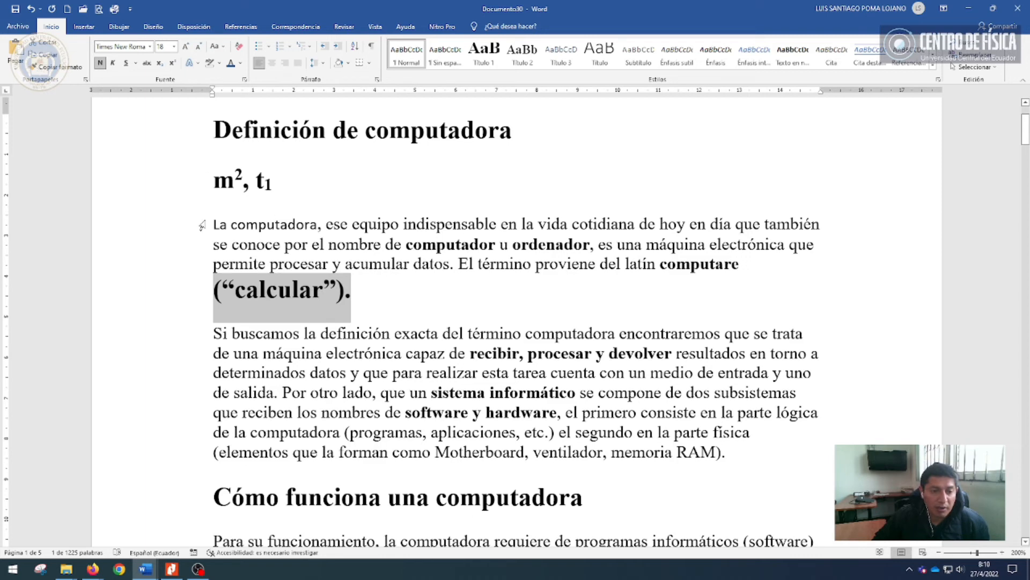
# Highlight the first two lines of the "La computadora" paragraph in bright green and make them italic and bold
pyautogui.click(201, 226)
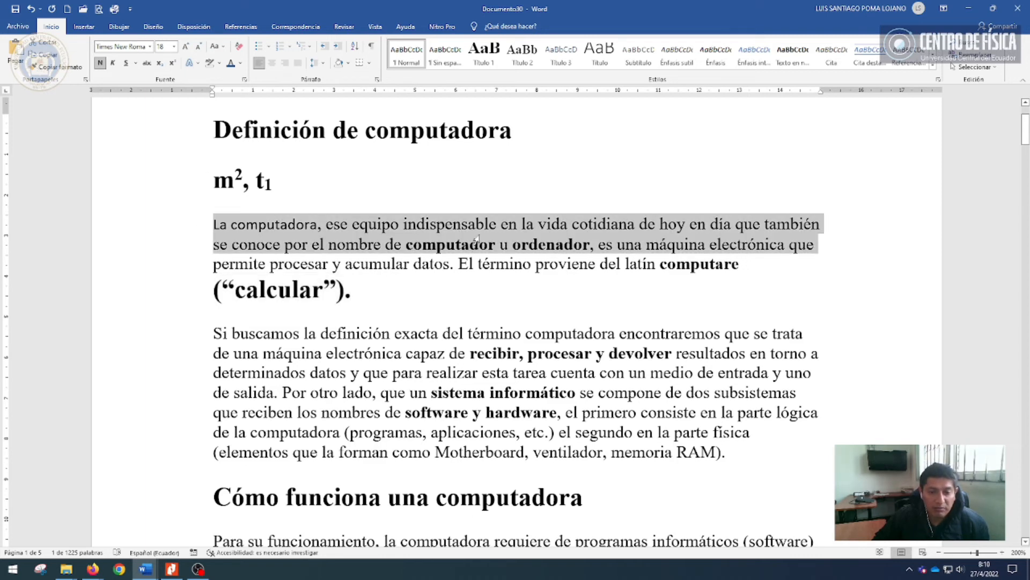
pyautogui.click(220, 64)
pyautogui.click(227, 79)
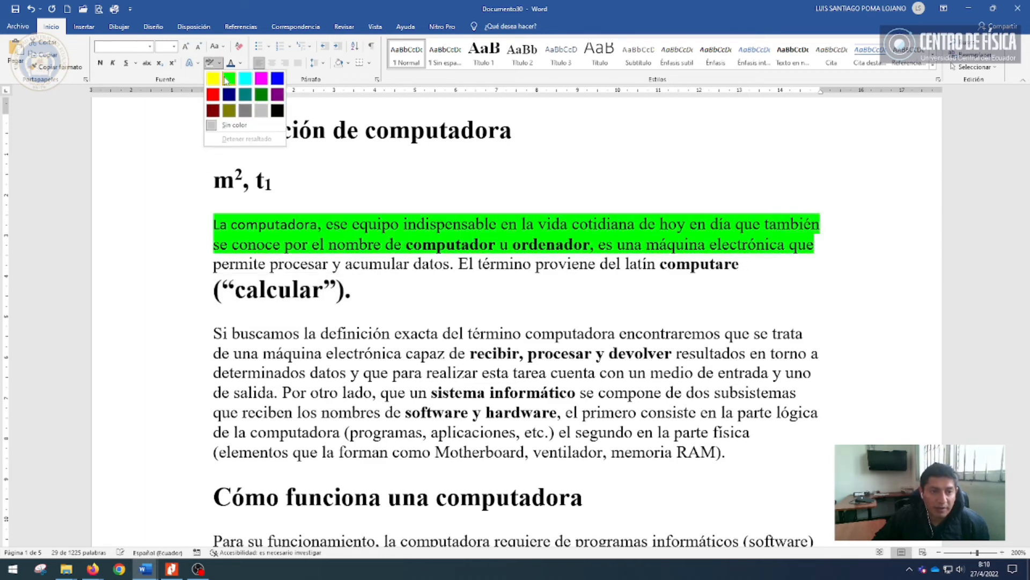
pyautogui.click(251, 207)
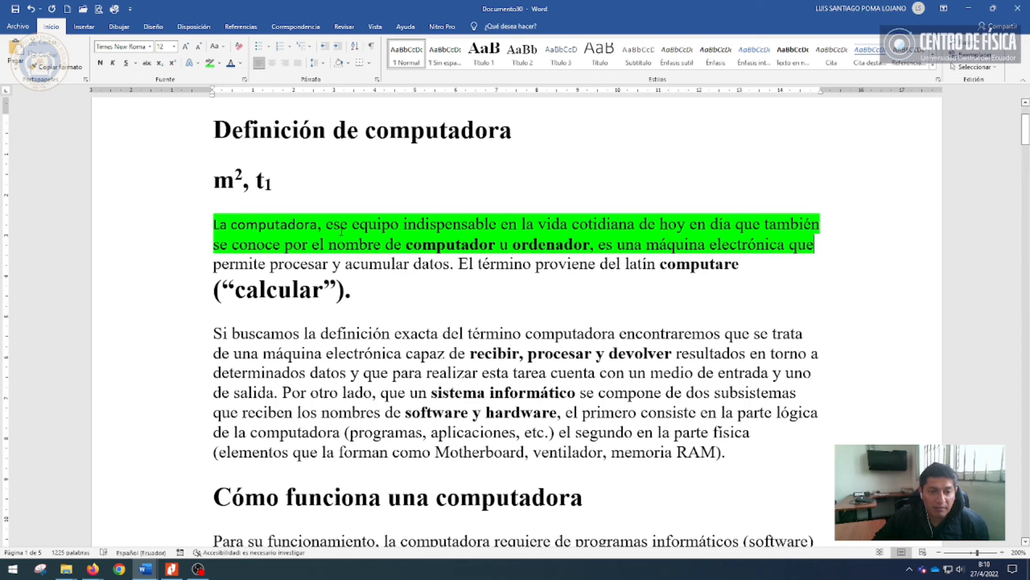
pyautogui.moveTo(207, 228); pyautogui.dragTo(813, 244)
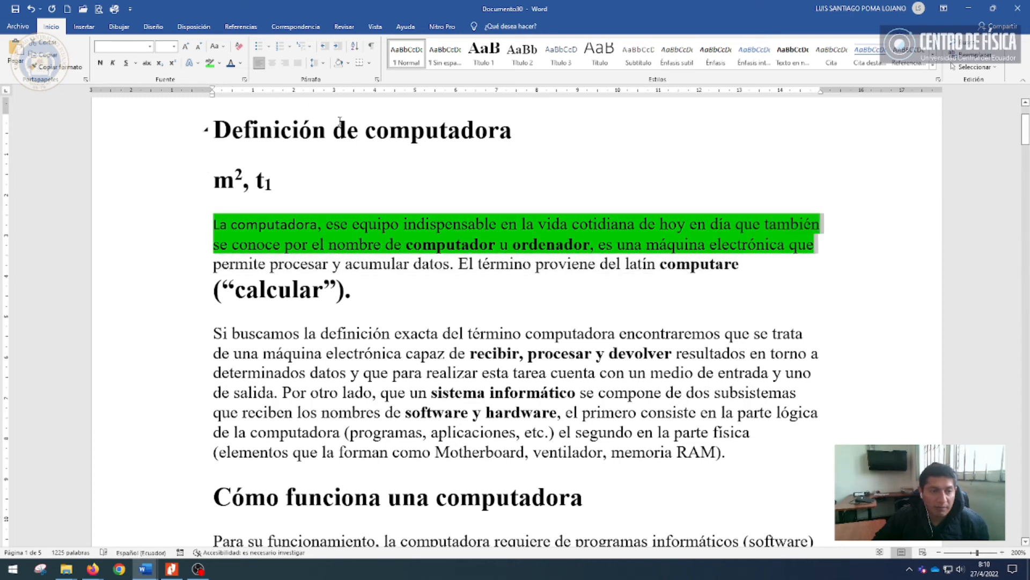
pyautogui.click(111, 65)
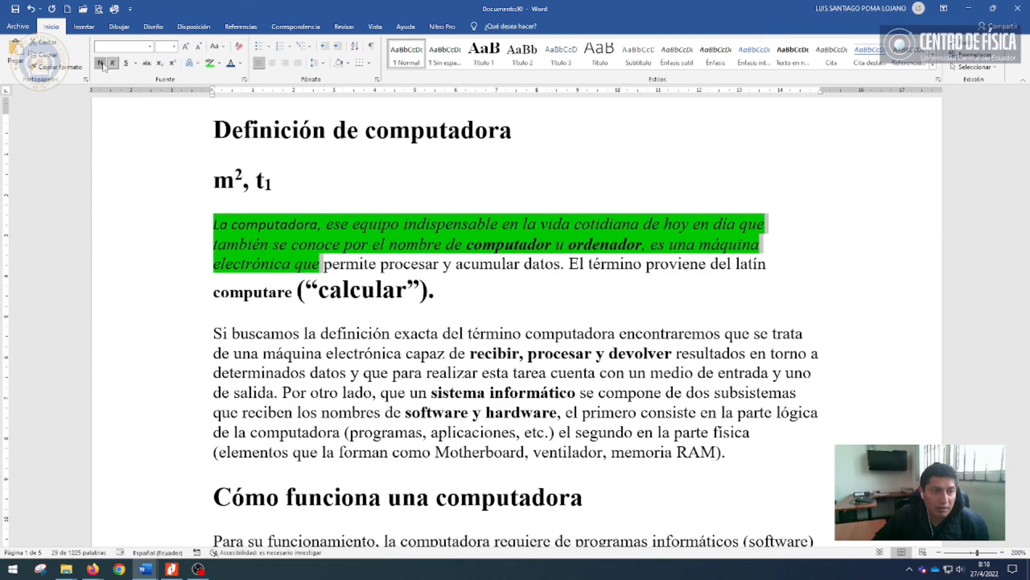
pyautogui.click(102, 64)
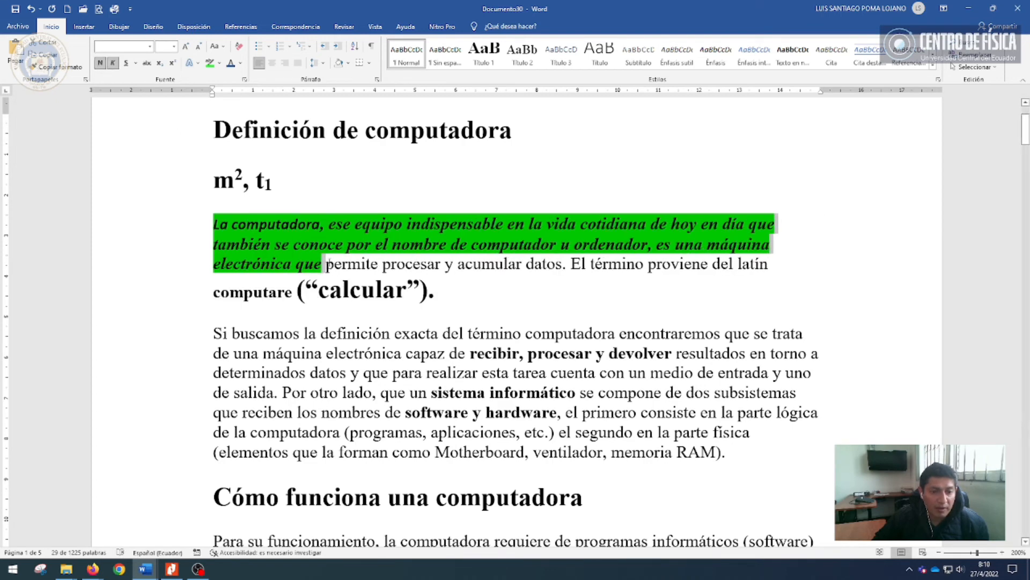
# Copy the green bold italic formatting from the first paragraph onto the second paragraph's text from "Si buscamos" through "subsistemas"
pyautogui.click(328, 263)
pyautogui.moveTo(214, 224); pyautogui.dragTo(321, 264)
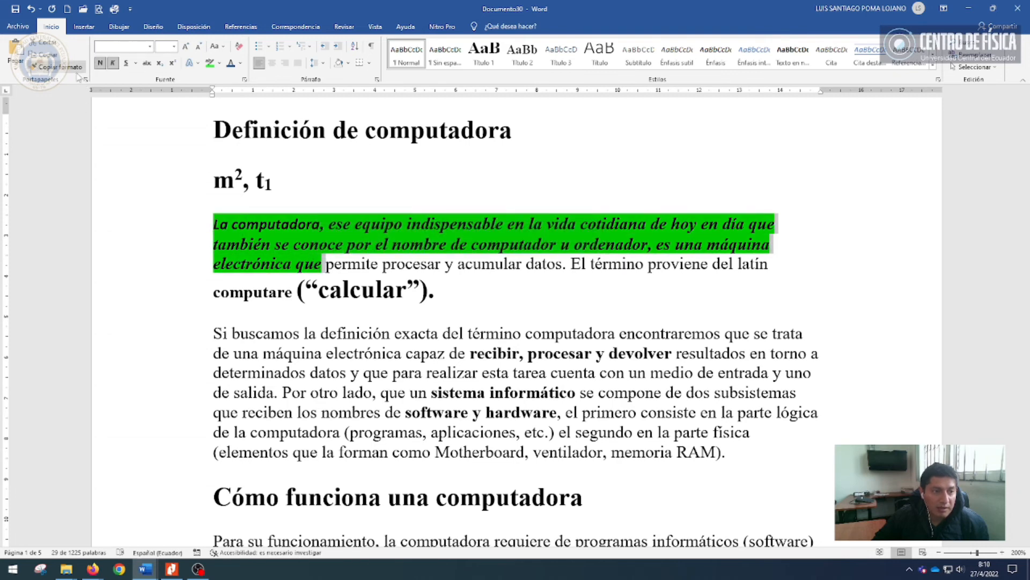
pyautogui.click(56, 66)
pyautogui.moveTo(213, 334)
pyautogui.mouseDown()
pyautogui.moveTo(701, 393)
pyautogui.moveTo(810, 387)
pyautogui.mouseUp()
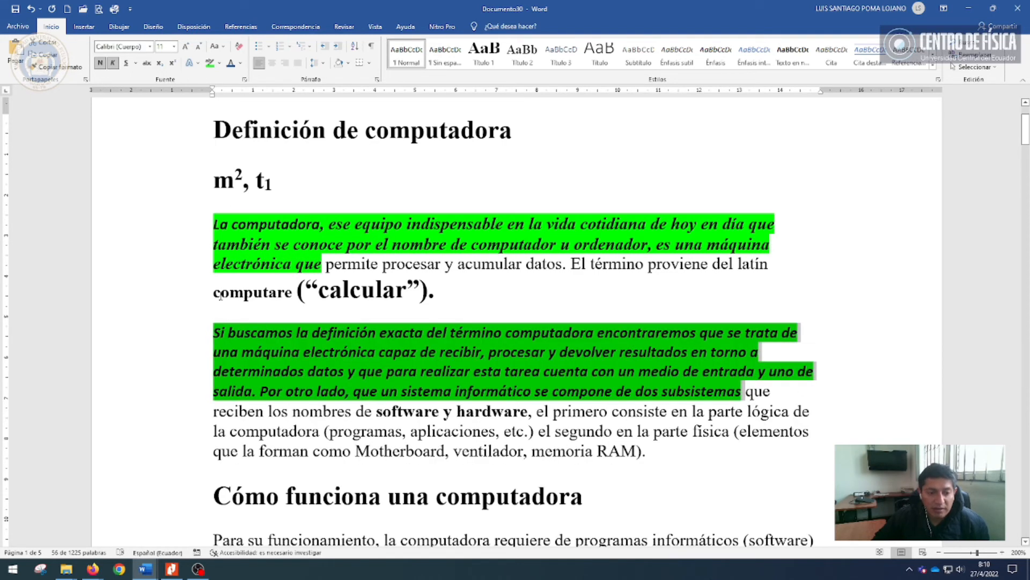
# Apply the first paragraph's highlighted formatting once more to the passage from "Si buscamos" through "subsistemas" with Format Painter
pyautogui.moveTo(323, 264); pyautogui.dragTo(214, 222)
pyautogui.click(34, 66)
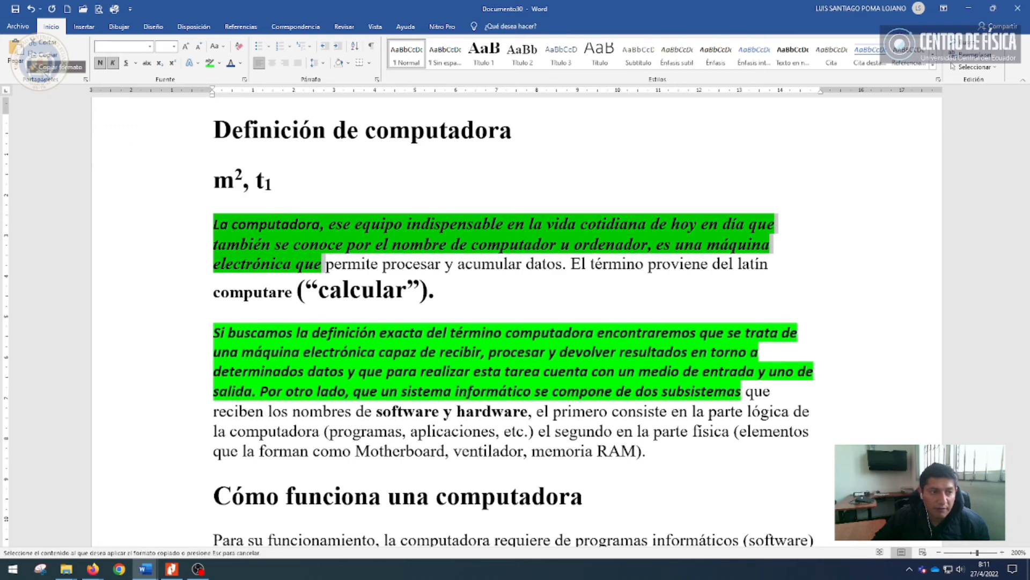
pyautogui.moveTo(214, 333)
pyautogui.mouseDown()
pyautogui.moveTo(461, 371)
pyautogui.moveTo(725, 392)
pyautogui.mouseUp()
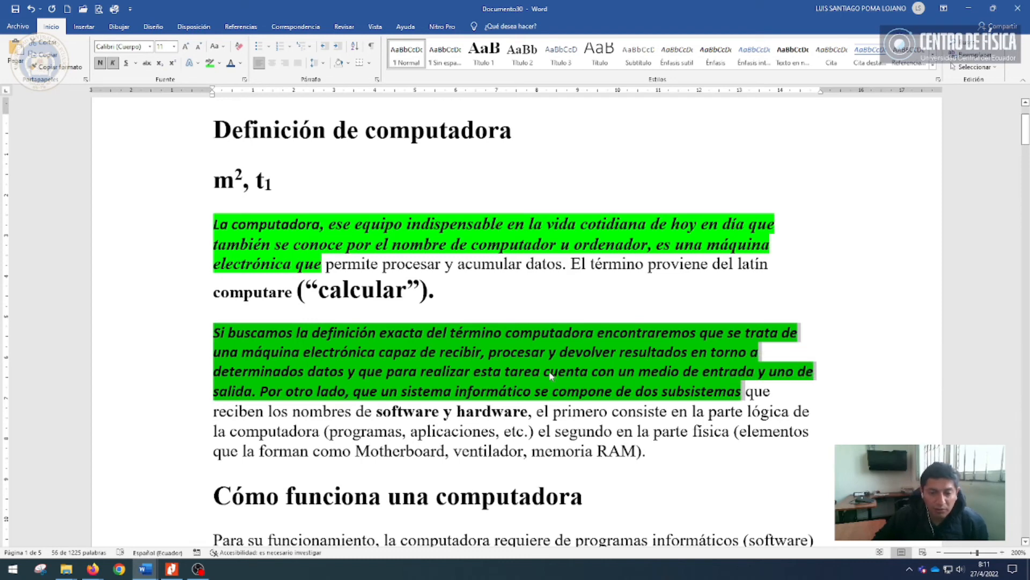
pyautogui.scroll(-1, 549, 382)
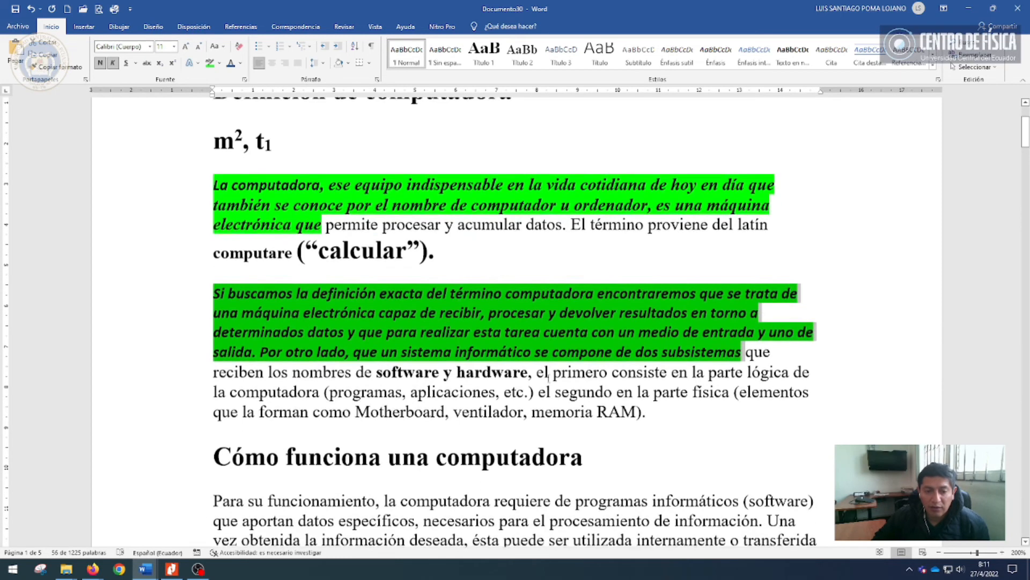
pyautogui.scroll(1, 548, 382)
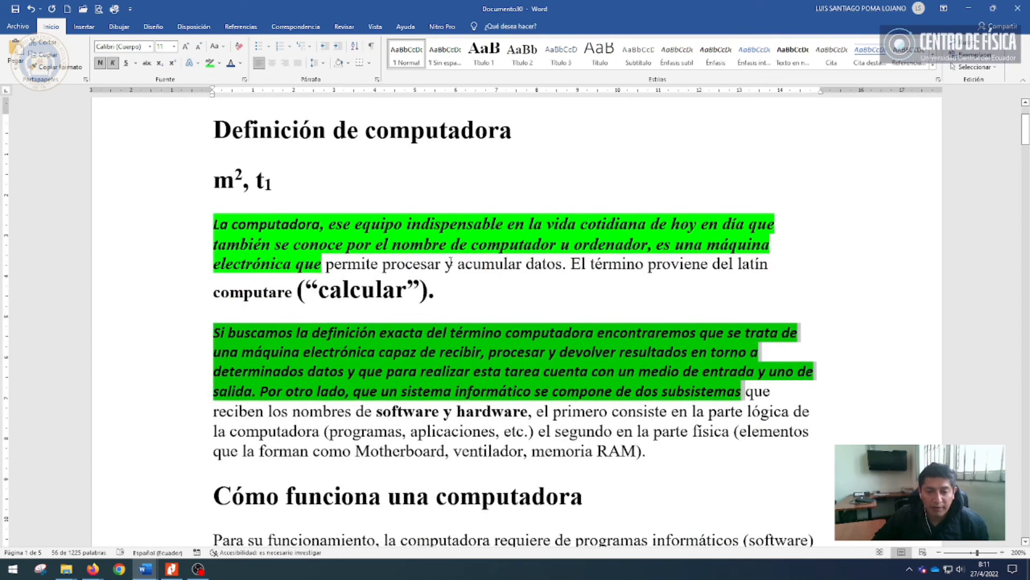
pyautogui.scroll(-3, 450, 357)
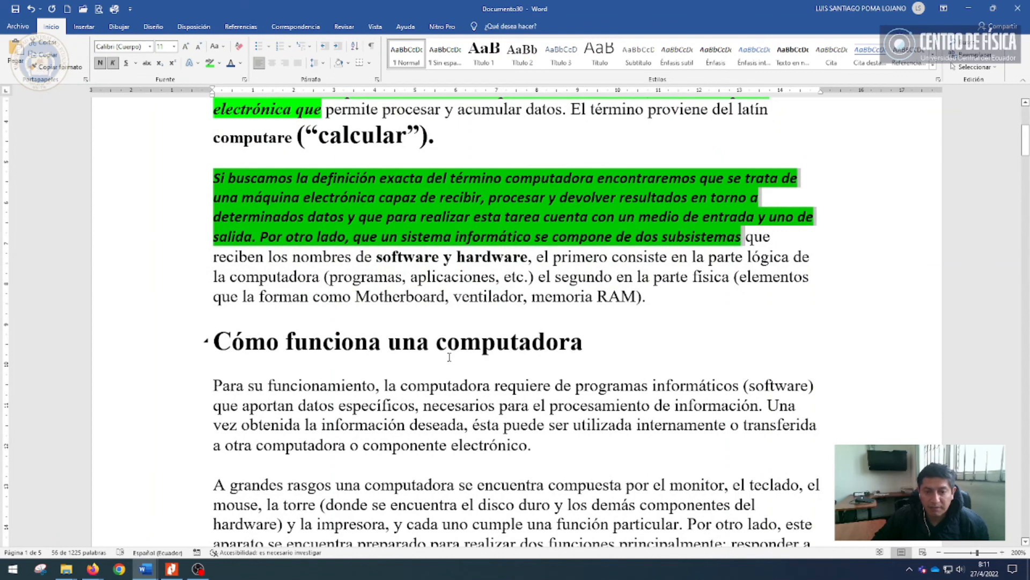
# Keep Format Painter active with the "Si buscamos" formatting and apply it to "computadora (programas, aplicaciones", "requiere de programas informáticos" and "computadora se encuentra" through "preparado para"
pyautogui.click(305, 202)
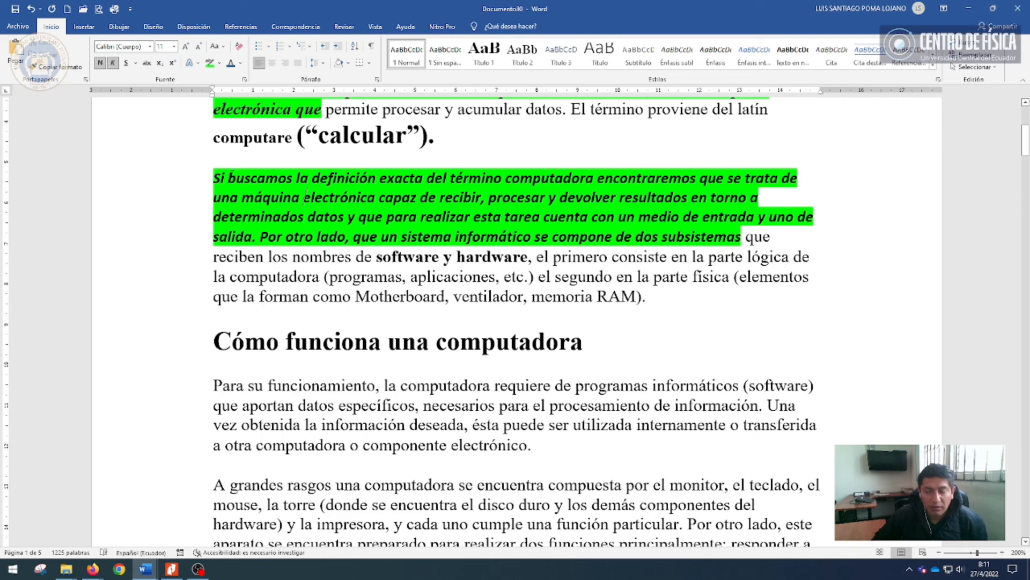
pyautogui.moveTo(213, 178); pyautogui.dragTo(709, 245)
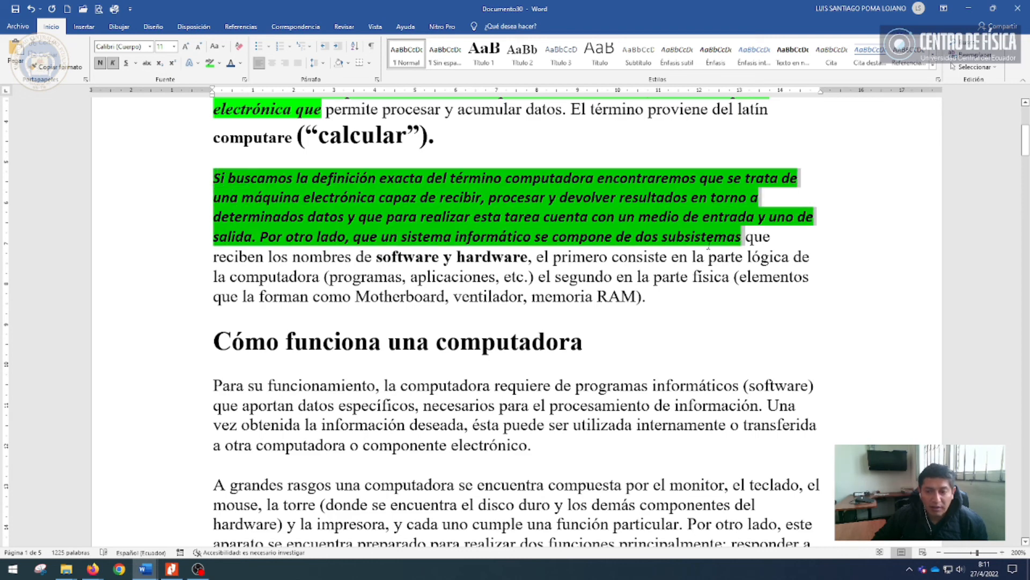
pyautogui.click(64, 70)
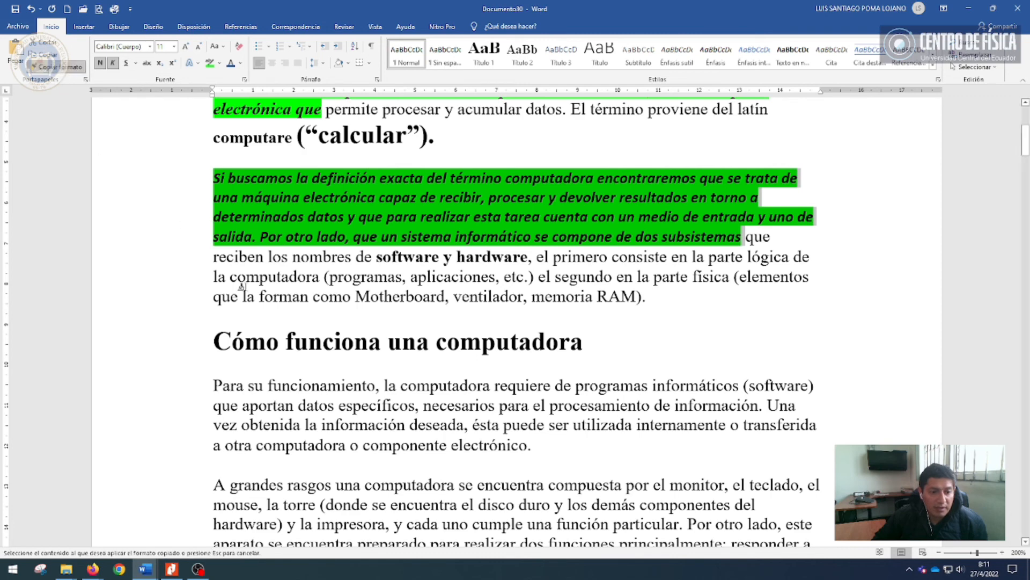
pyautogui.moveTo(231, 276); pyautogui.dragTo(486, 277)
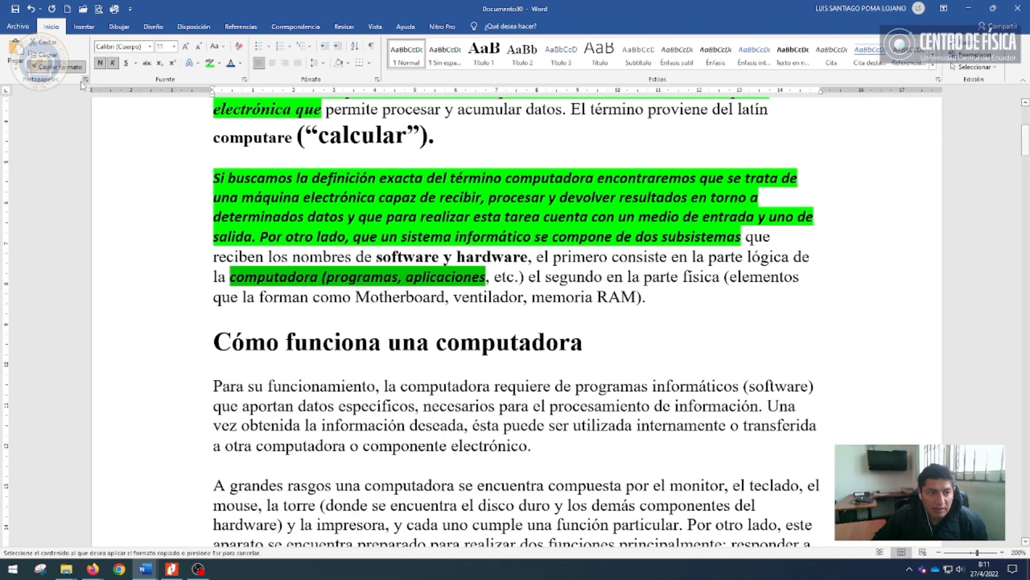
pyautogui.moveTo(495, 386); pyautogui.dragTo(730, 388)
pyautogui.scroll(-2, 522, 414)
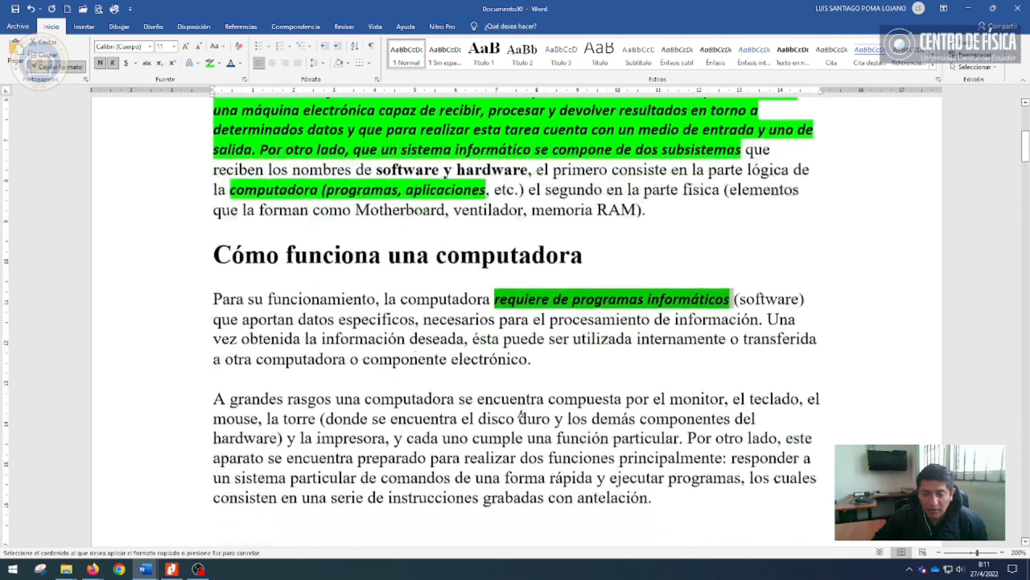
pyautogui.moveTo(396, 385); pyautogui.dragTo(454, 441)
# Apply the copied formatting under "El software y el hardware" to ", qie consiste" and the text from "entrada (para introducir" through "visualizar"
pyautogui.scroll(-4, 452, 442)
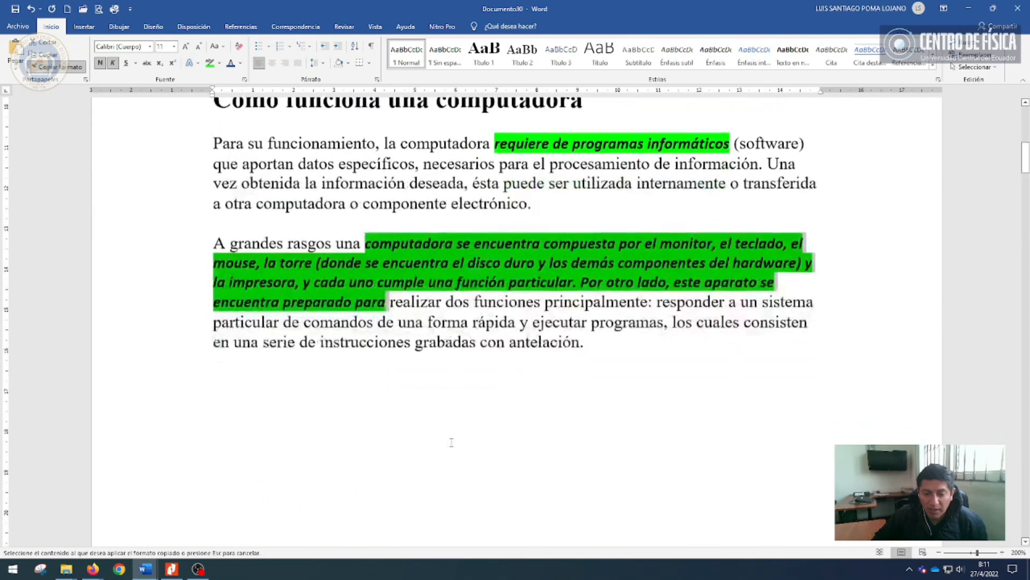
pyautogui.scroll(-15, 451, 442)
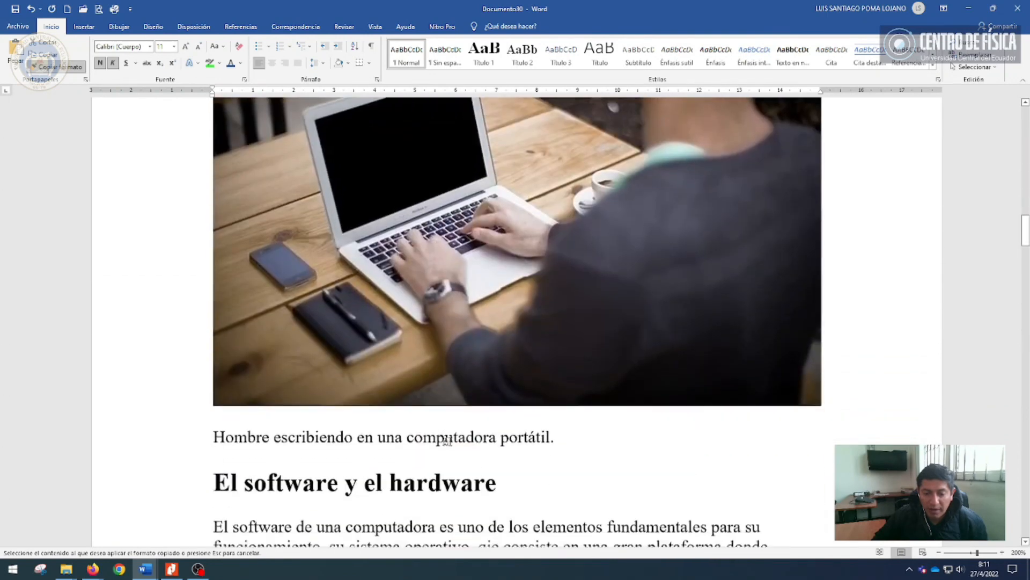
pyautogui.scroll(-5, 447, 442)
pyautogui.moveTo(470, 334); pyautogui.dragTo(555, 335)
pyautogui.moveTo(461, 434); pyautogui.dragTo(574, 453)
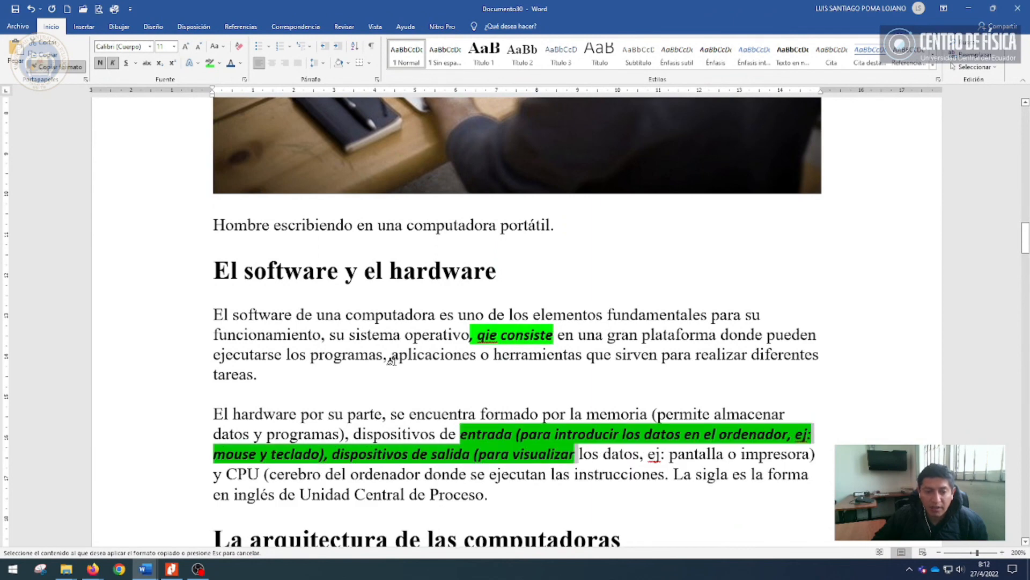
pyautogui.scroll(10, 392, 359)
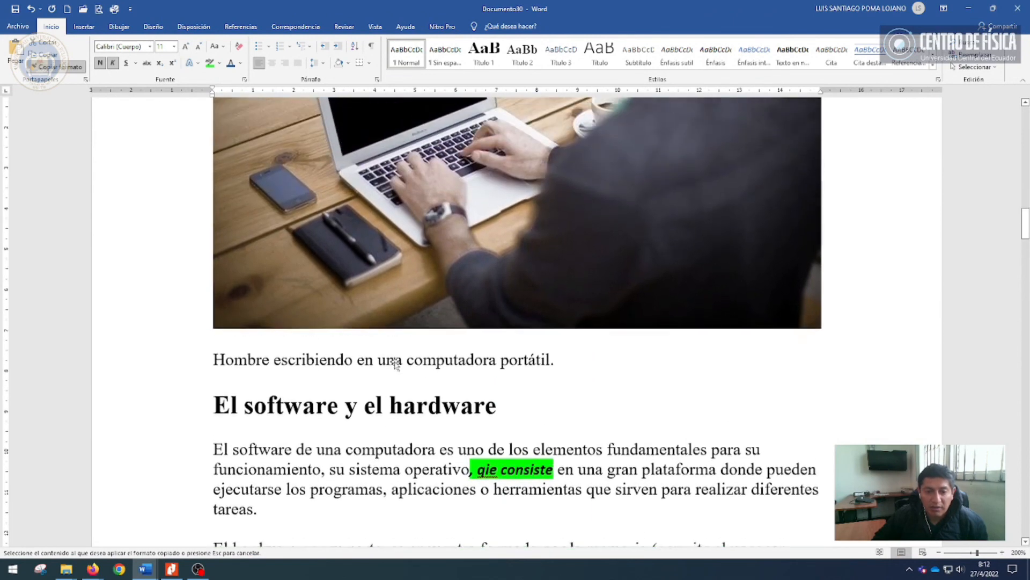
# Turn off Format Painter and select passages in the first paragraph under "Cómo funciona una computadora" without applying the copied formatting
pyautogui.scroll(12, 395, 363)
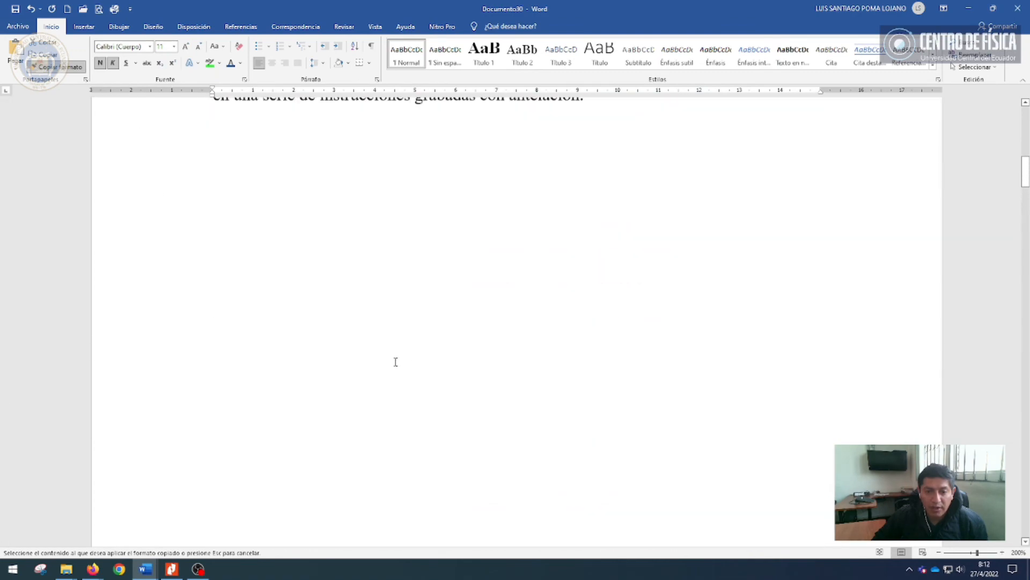
pyautogui.scroll(1, 390, 361)
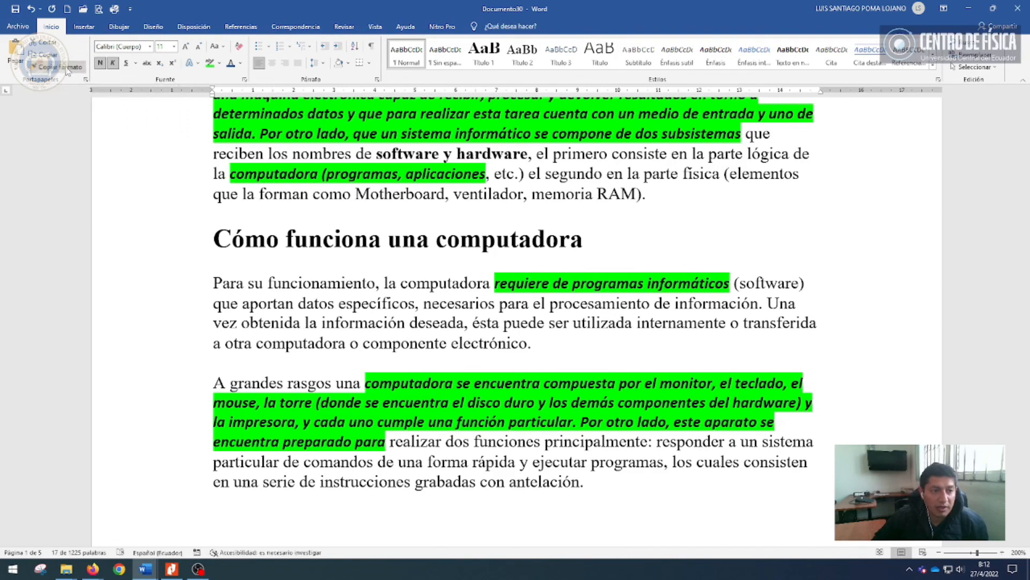
pyautogui.click(371, 303)
pyautogui.moveTo(382, 320); pyautogui.dragTo(410, 345)
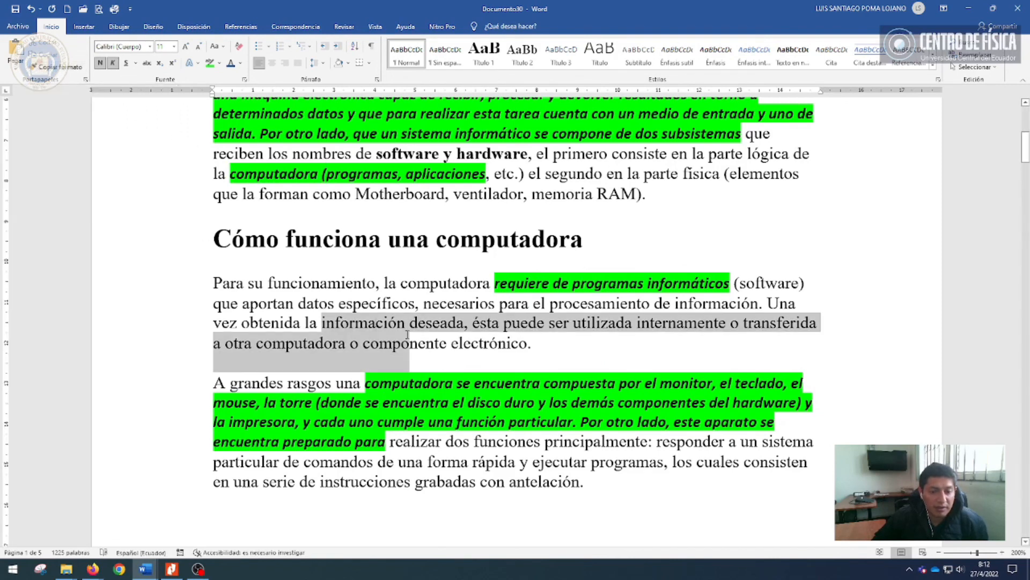
pyautogui.click(312, 284)
pyautogui.moveTo(311, 283); pyautogui.dragTo(378, 322)
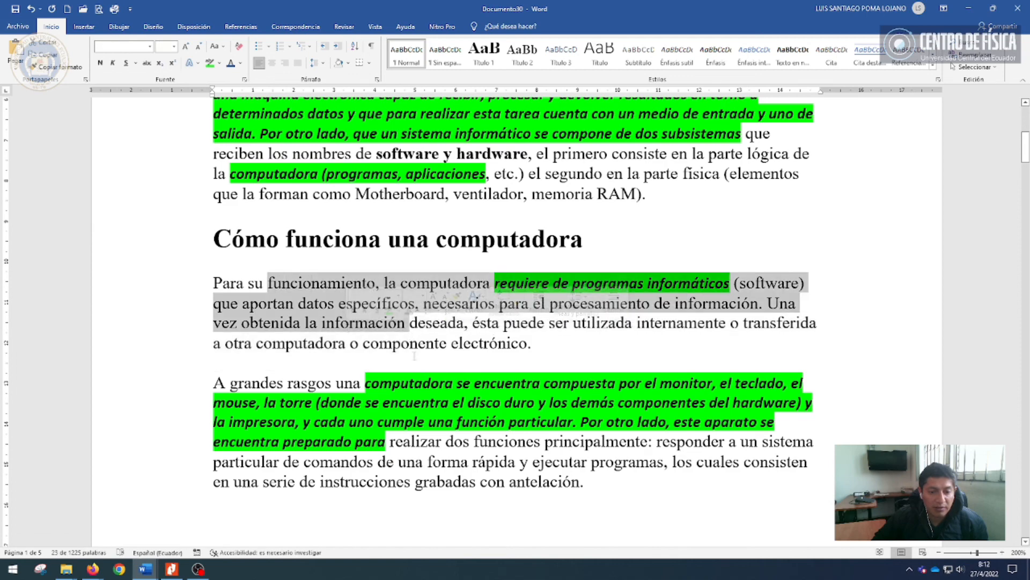
pyautogui.scroll(6, 431, 367)
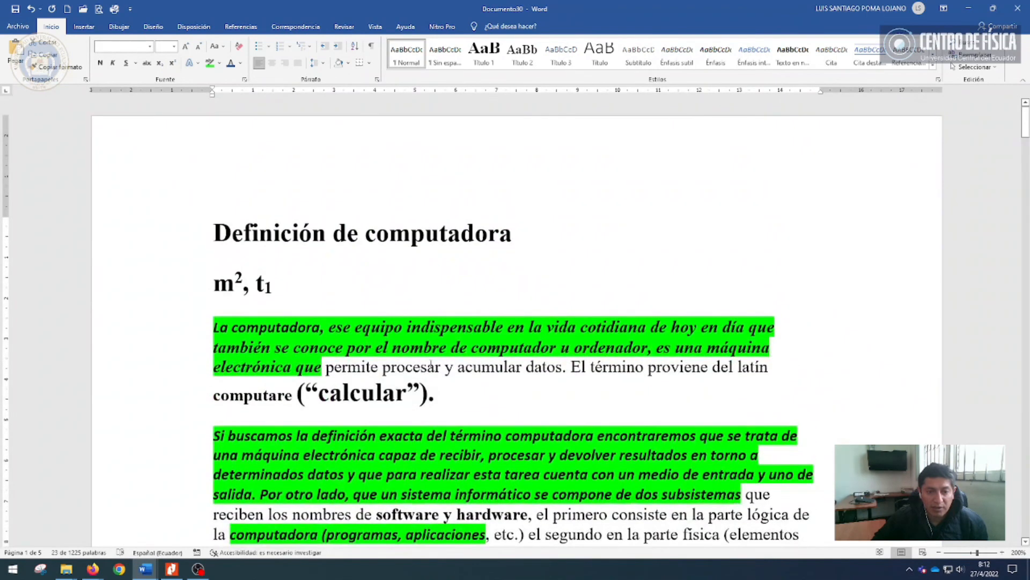
pyautogui.scroll(-2, 431, 366)
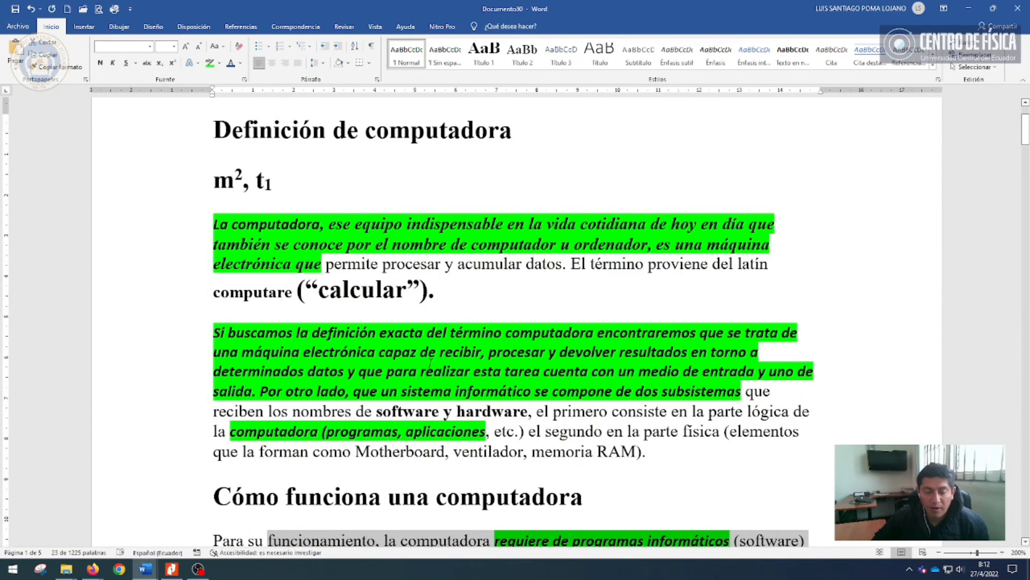